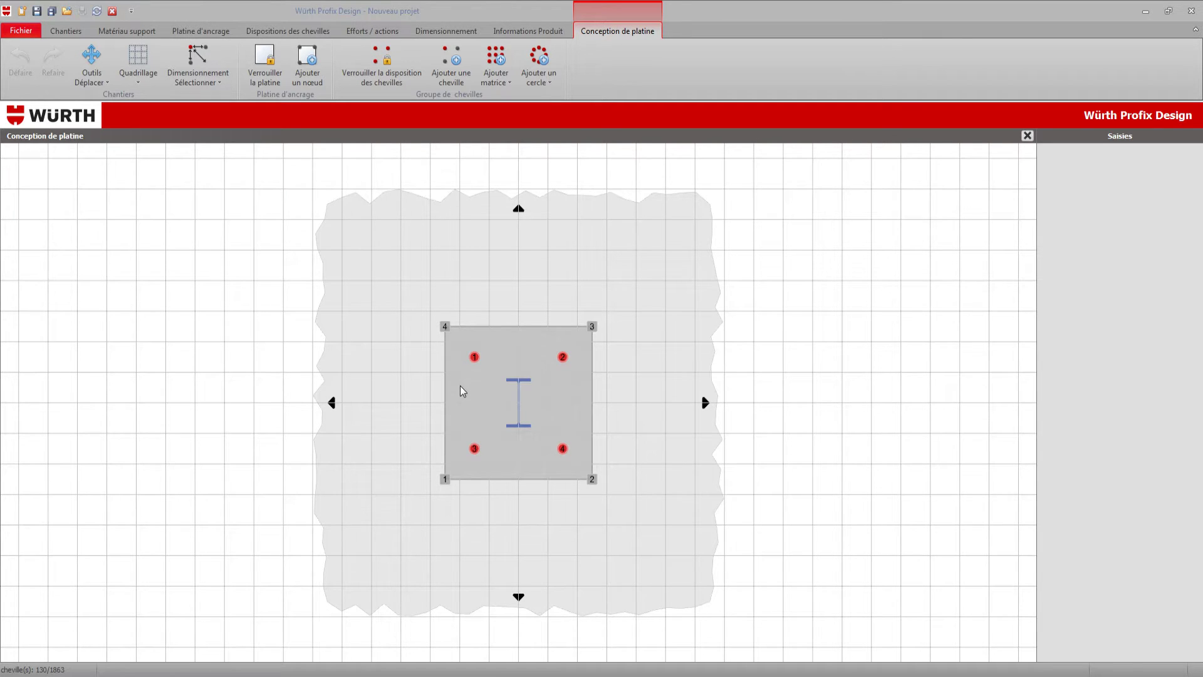
Try moving plate node 4 to about 304.9 mm above node 1, undoing and redoing the move and finally leaving it undone
{"action": "left_click_drag", "start_coordinate": [451, 335], "coordinate": [460, 301]}
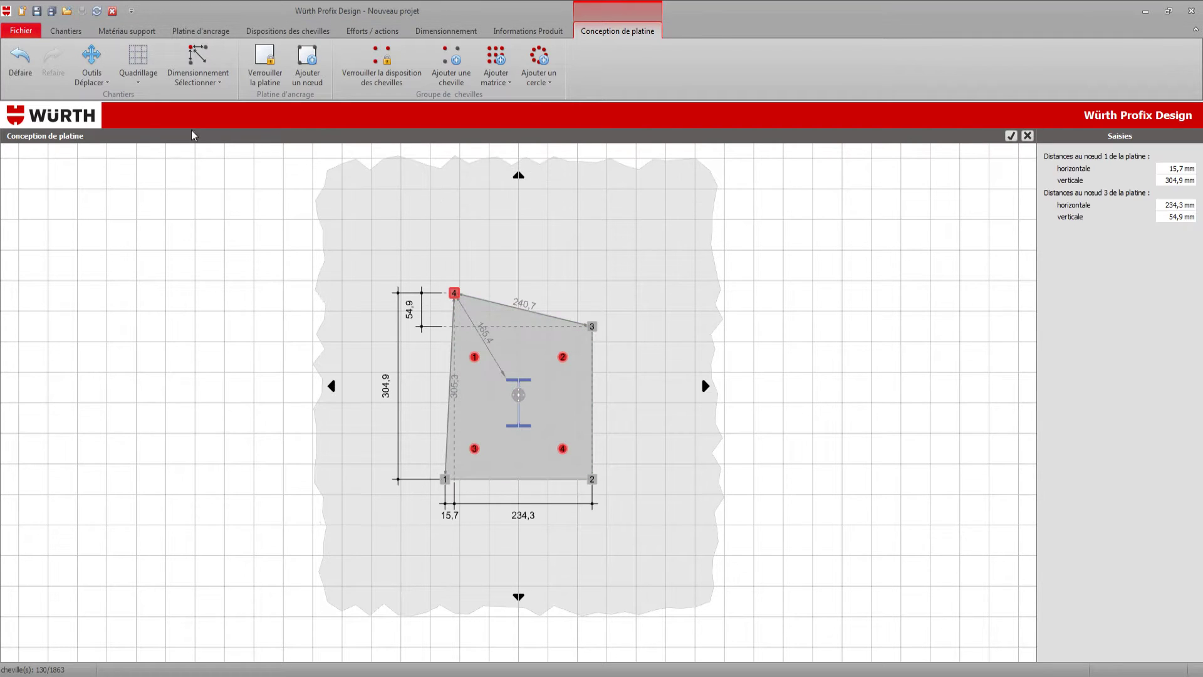
{"action": "left_click", "coordinate": [19, 74]}
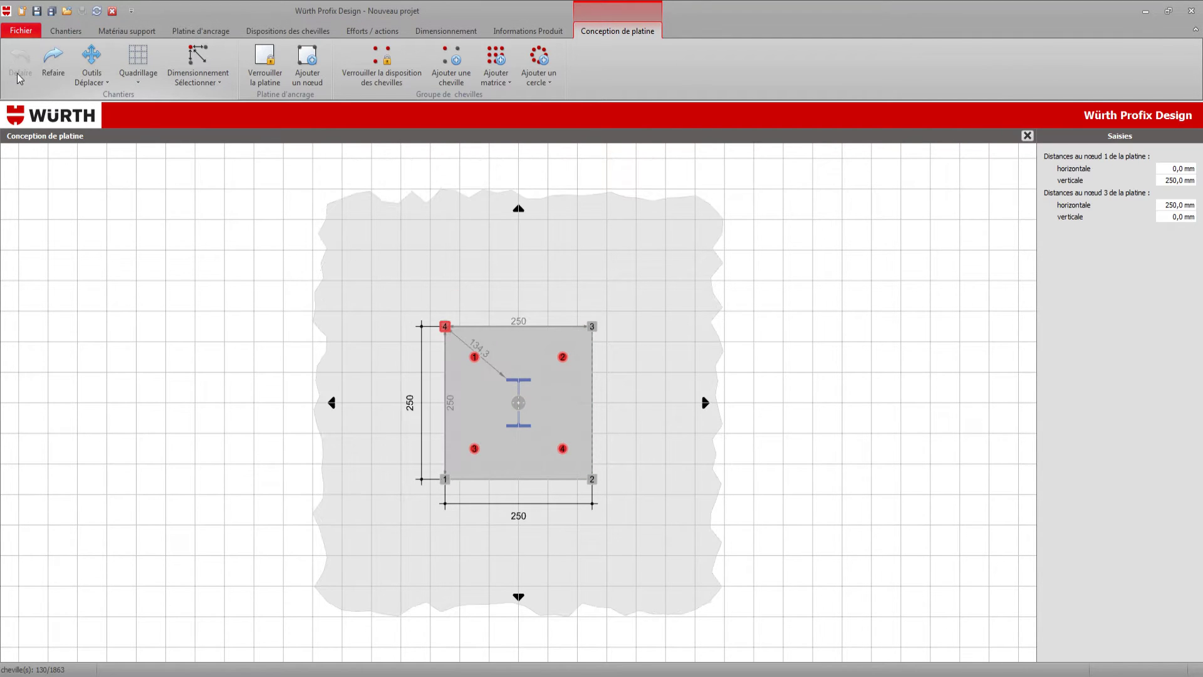
{"action": "left_click", "coordinate": [60, 68]}
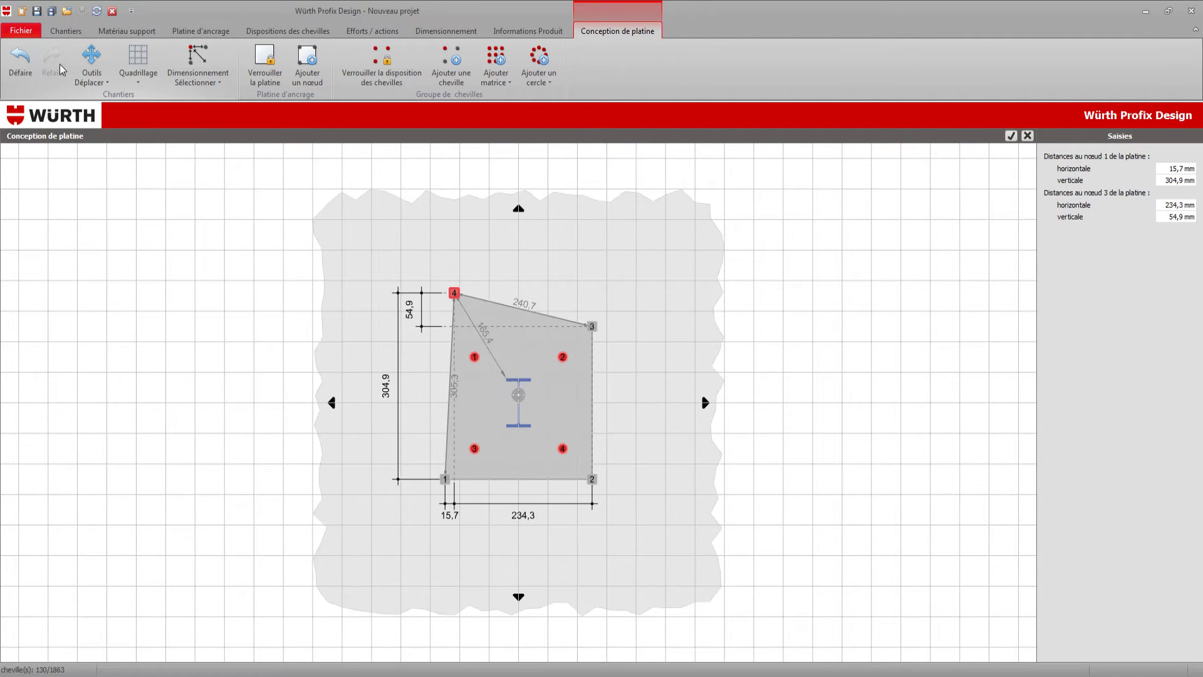
{"action": "left_click", "coordinate": [20, 71]}
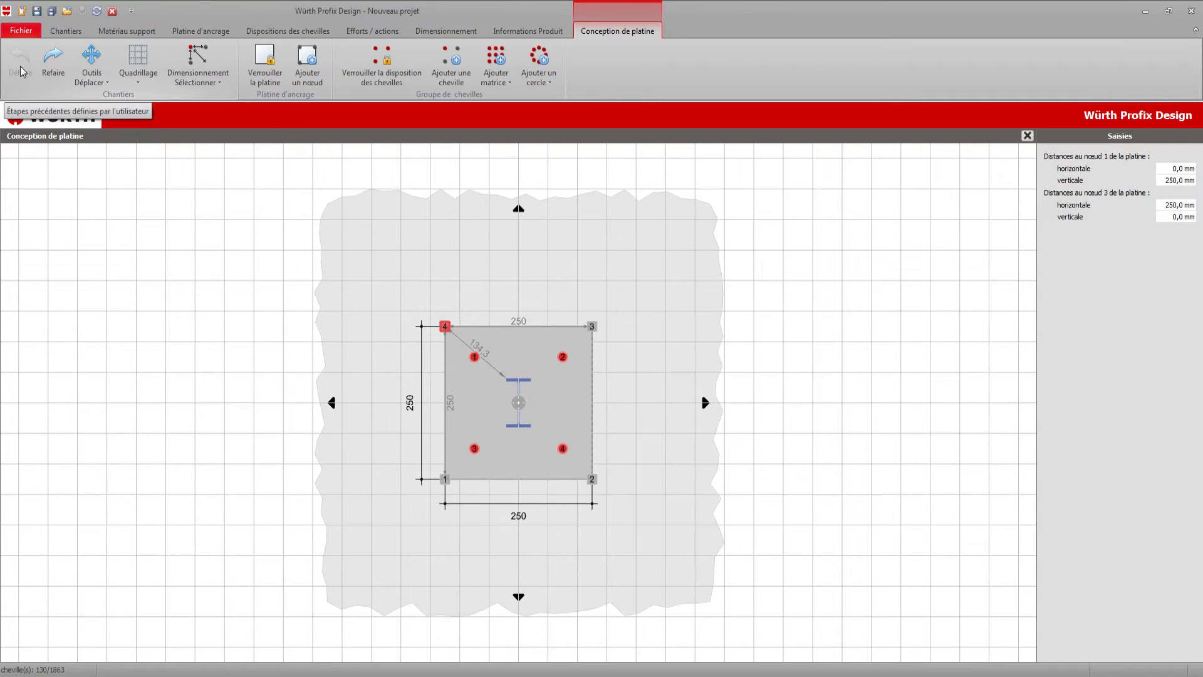
With the Move tool, shift plate node 4 outward to about 266.5 mm above node 1, move anchor 2 slightly inward, and select node 3
{"action": "left_click", "coordinate": [89, 83]}
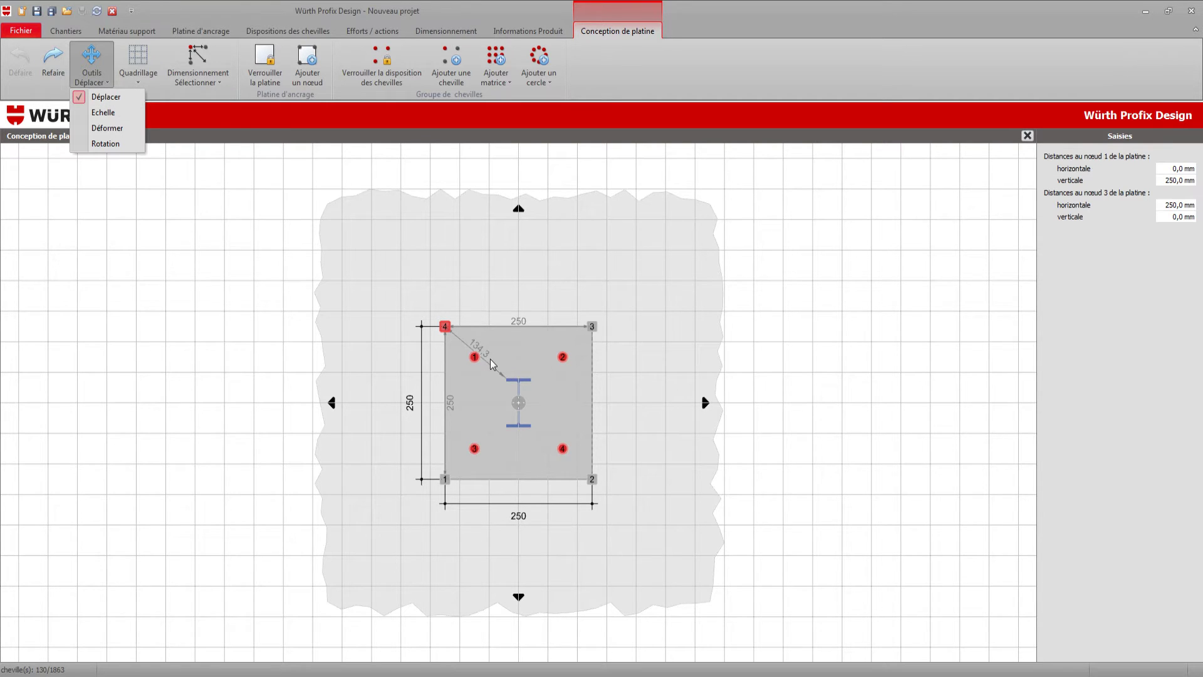
{"action": "mouse_move", "coordinate": [445, 326]}
{"action": "left_mouse_down"}
{"action": "mouse_move", "coordinate": [455, 287]}
{"action": "mouse_move", "coordinate": [441, 314]}
{"action": "left_mouse_up"}
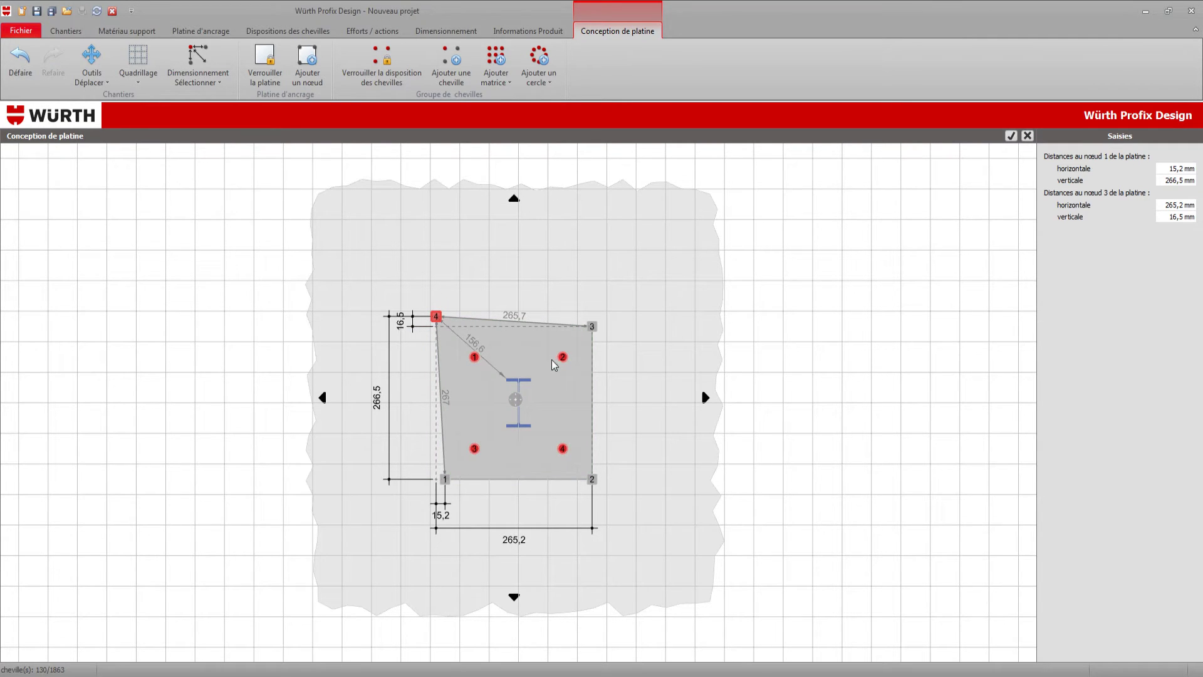
{"action": "mouse_move", "coordinate": [562, 357]}
{"action": "left_mouse_down"}
{"action": "mouse_move", "coordinate": [561, 343]}
{"action": "mouse_move", "coordinate": [561, 376]}
{"action": "mouse_move", "coordinate": [556, 357]}
{"action": "left_mouse_up"}
{"action": "left_click", "coordinate": [591, 326]}
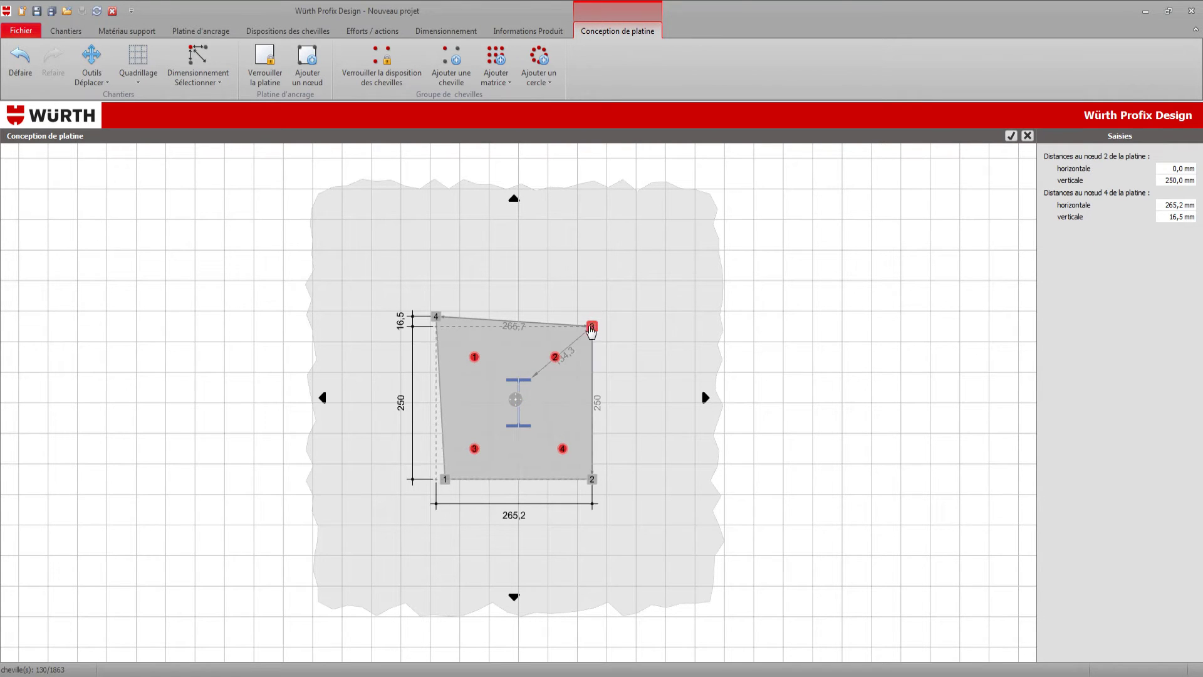
Move the whole plate and anchor group by their centres, and shift nodes 1 and 4 and anchors 3 and 4 as selected pairs
{"action": "mouse_move", "coordinate": [514, 400]}
{"action": "left_mouse_down"}
{"action": "mouse_move", "coordinate": [529, 400]}
{"action": "mouse_move", "coordinate": [496, 405]}
{"action": "mouse_move", "coordinate": [502, 387]}
{"action": "left_mouse_up"}
{"action": "left_click", "coordinate": [538, 358]}
{"action": "left_click", "coordinate": [502, 402]}
{"action": "left_click_drag", "start_coordinate": [387, 283], "coordinate": [391, 465]}
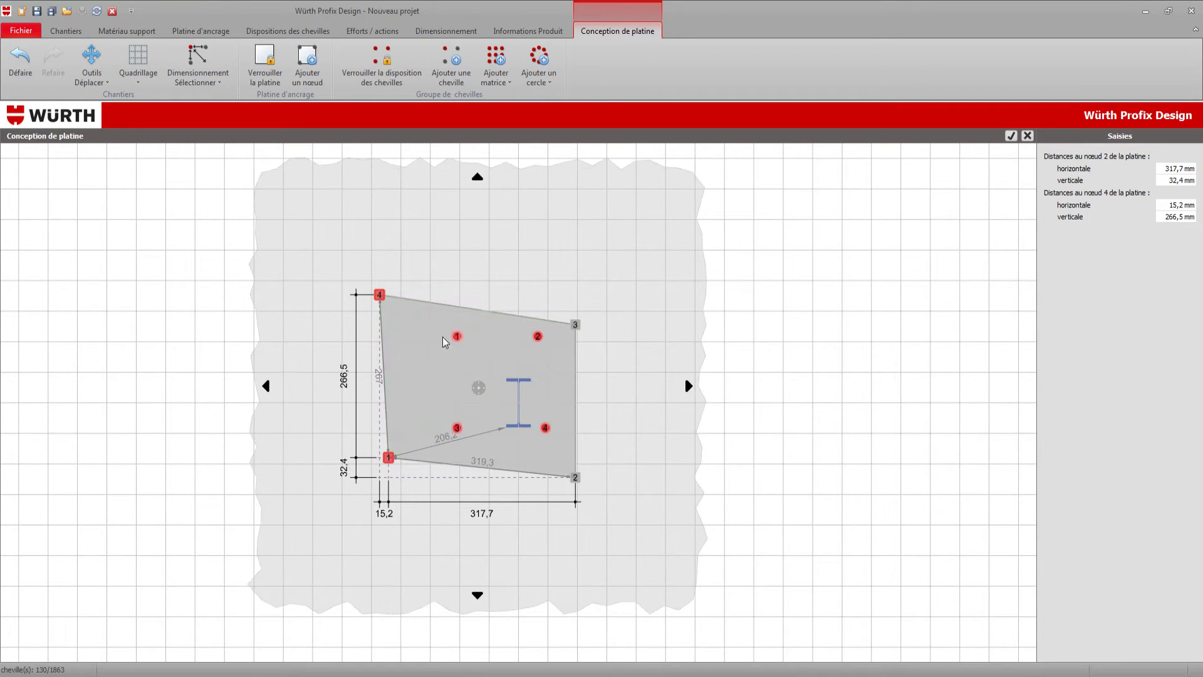
{"action": "left_click_drag", "start_coordinate": [430, 399], "coordinate": [556, 435]}
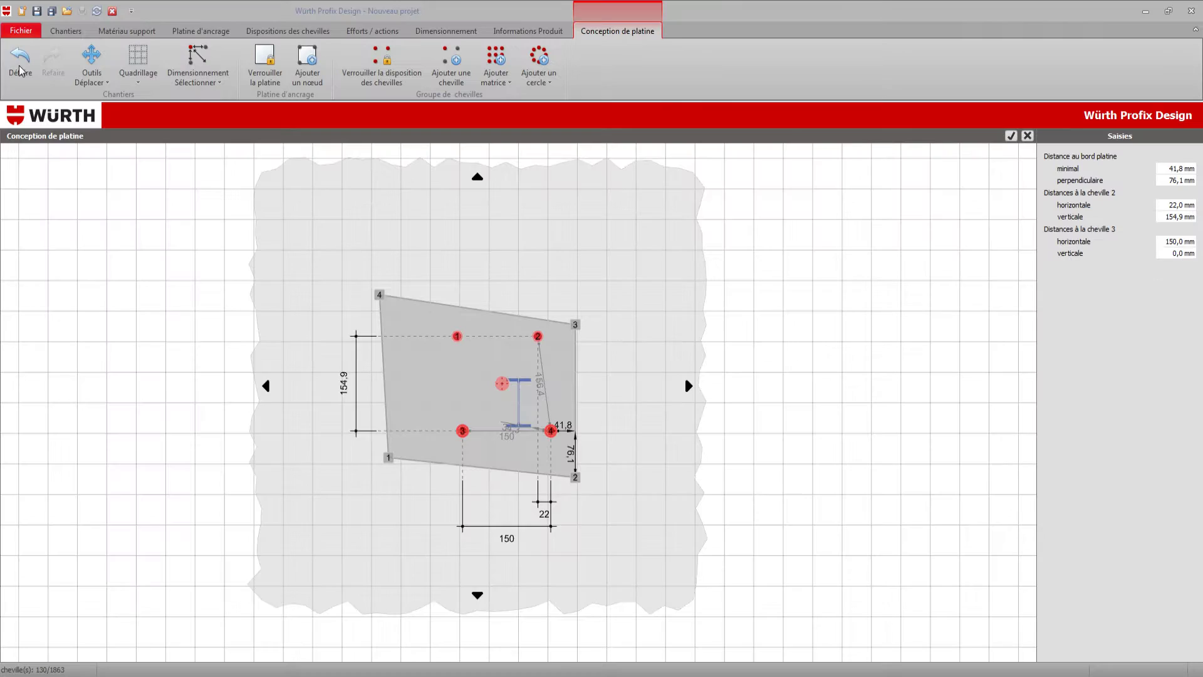
Undo all node, plate and anchor moves back to the original square plate and anchor layout
{"action": "left_click", "coordinate": [19, 66]}
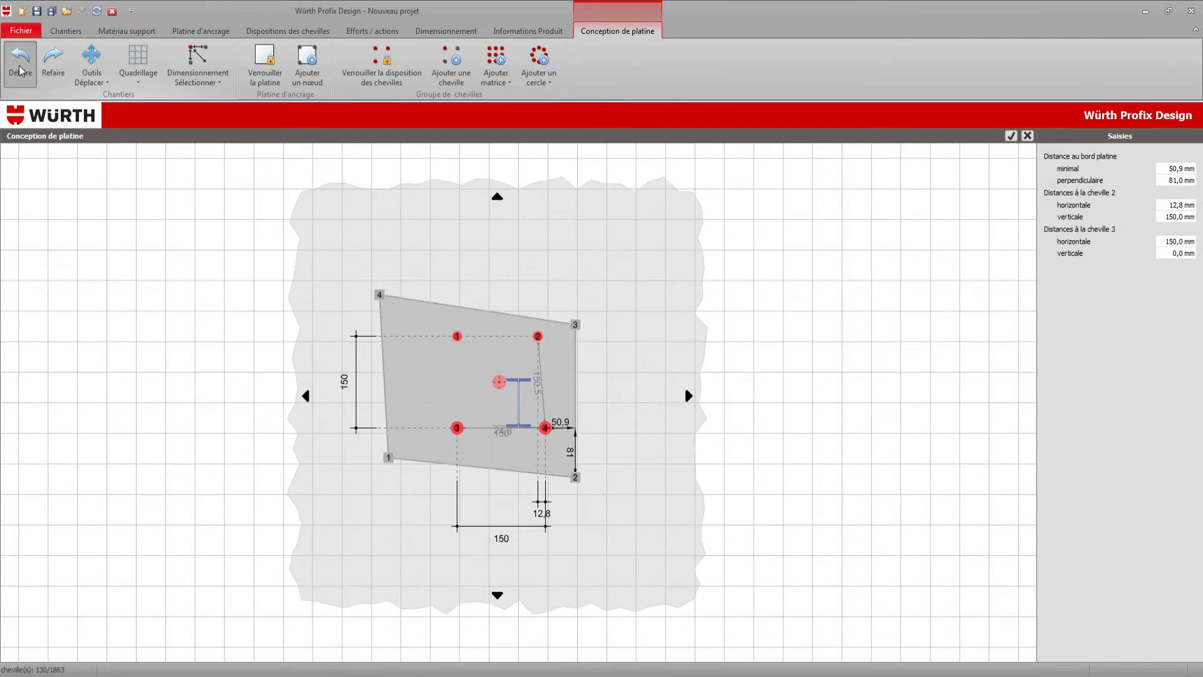
{"action": "left_click", "coordinate": [18, 66]}
{"action": "left_click", "coordinate": [19, 67]}
{"action": "left_click", "coordinate": [19, 66]}
{"action": "left_click", "coordinate": [19, 67]}
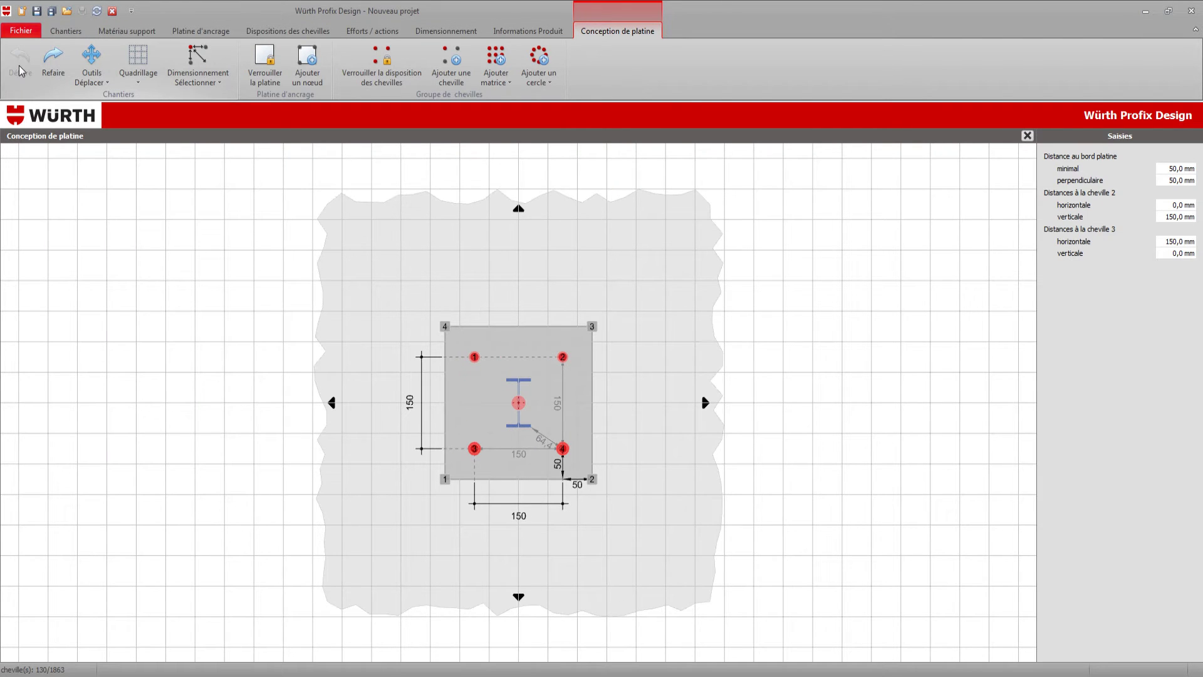
With the Scale tool, enlarge the plate proportionally by node 3 and set its horizontal size to 500 mm
{"action": "left_click", "coordinate": [91, 72]}
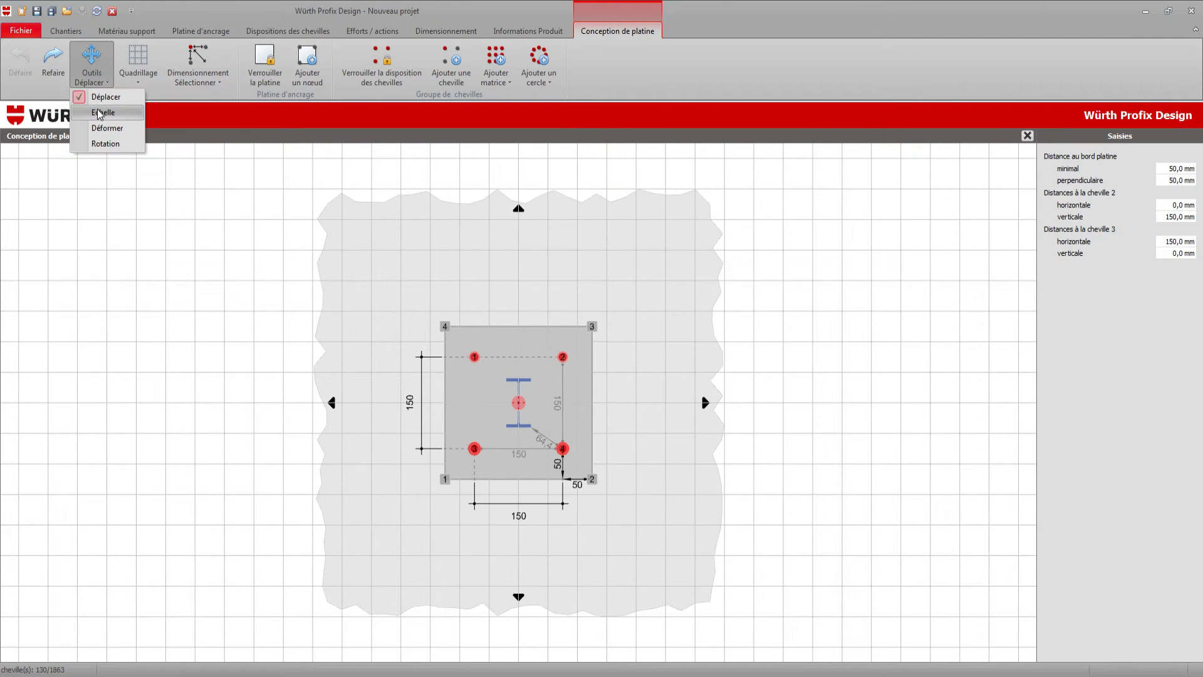
{"action": "left_click", "coordinate": [97, 113]}
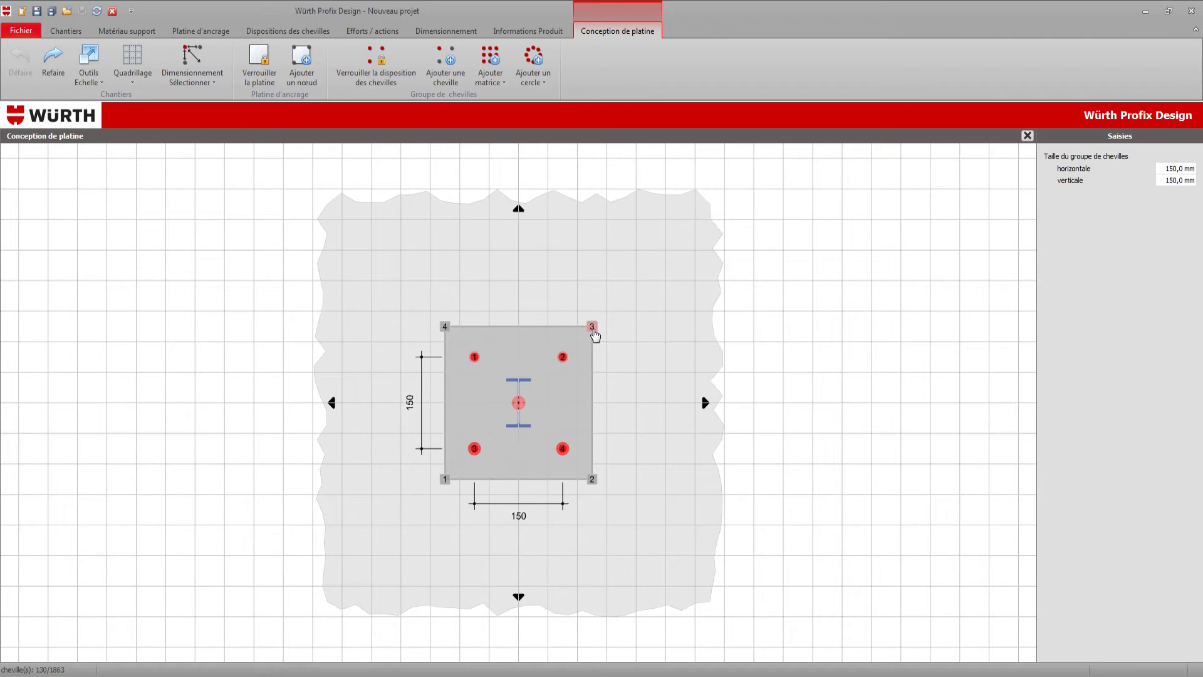
{"action": "left_click_drag", "start_coordinate": [596, 333], "coordinate": [679, 283]}
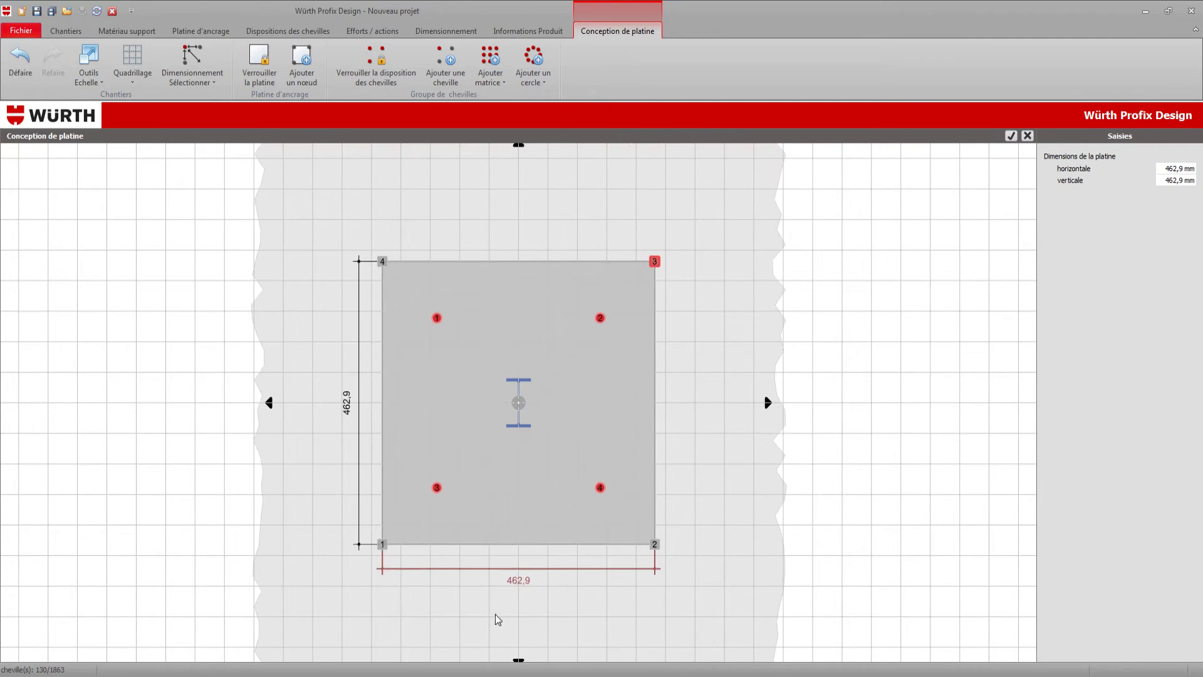
{"action": "left_click", "coordinate": [521, 578]}
{"action": "type", "text": "500"}
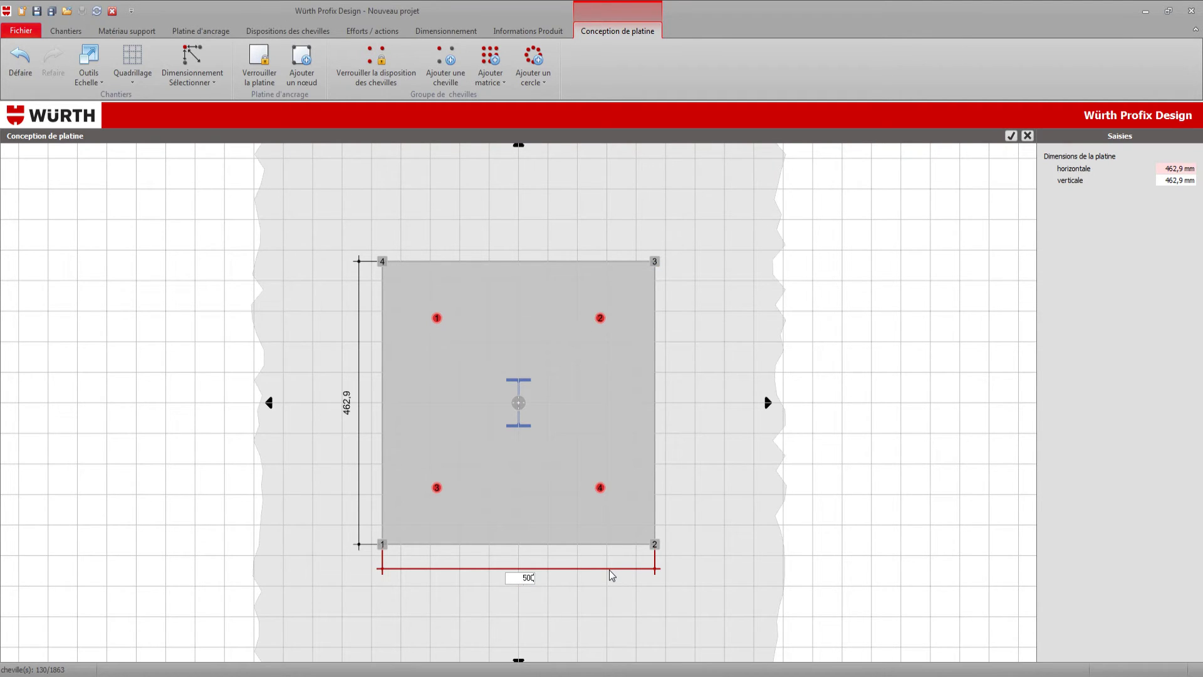
{"action": "key", "text": "Return"}
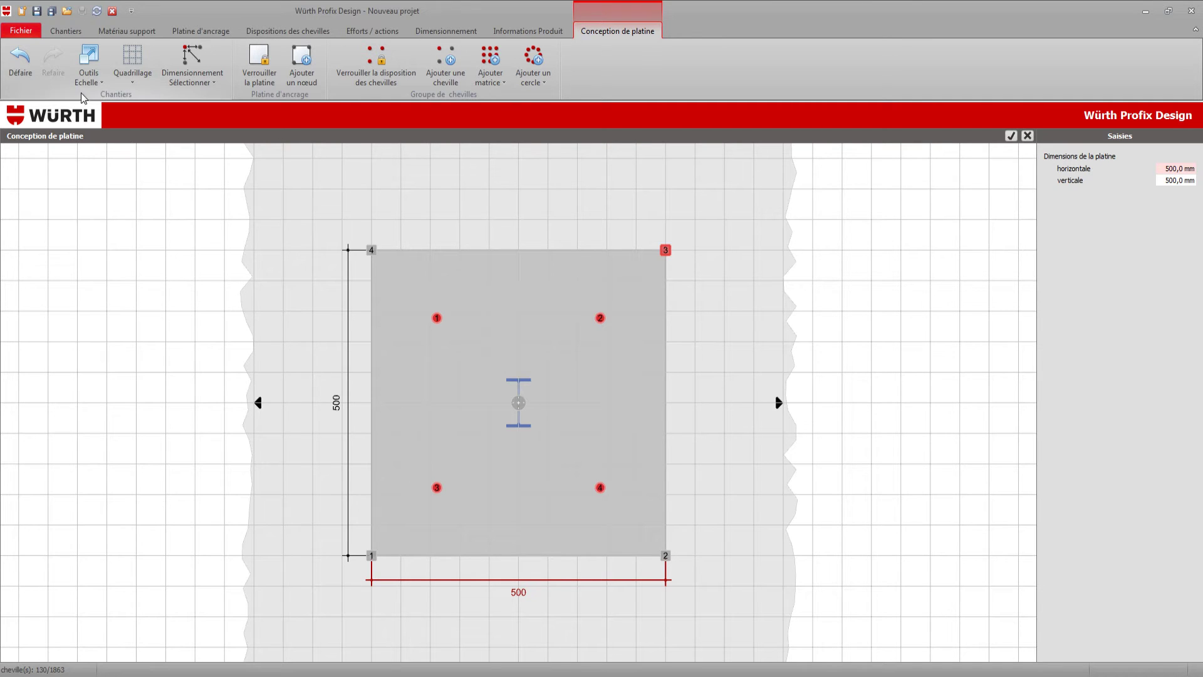
With the Deform tool, stretch the plate by node 3 to about 410 mm wide and 660 mm high
{"action": "left_click", "coordinate": [96, 83]}
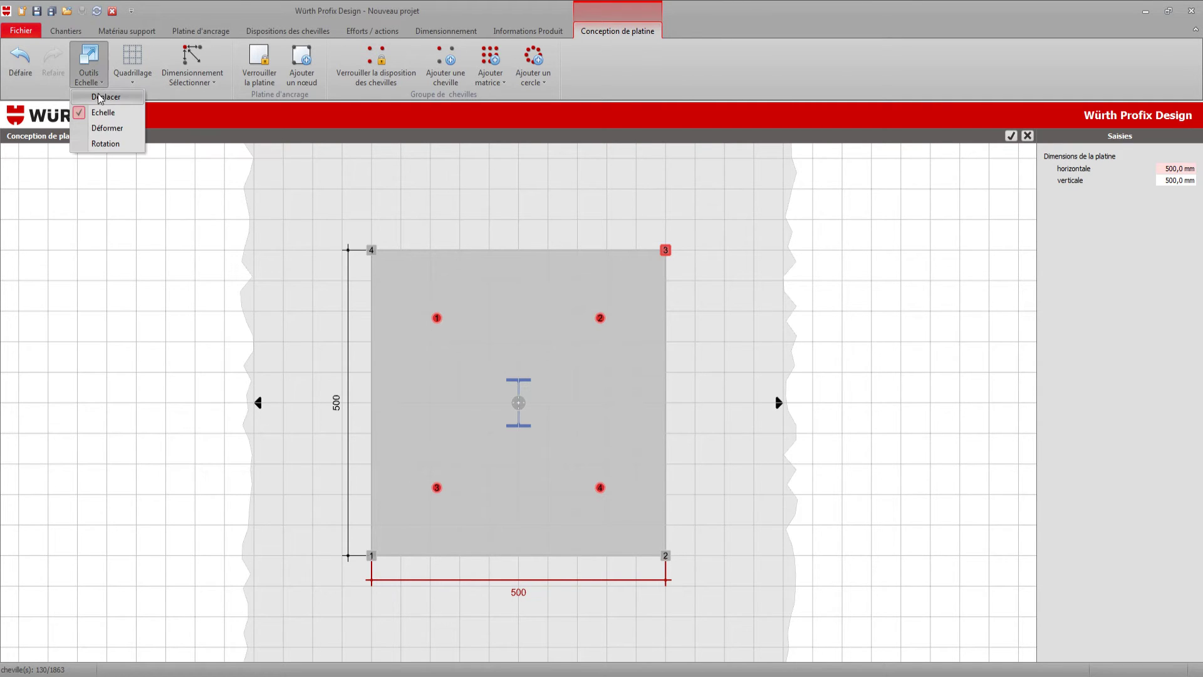
{"action": "left_click", "coordinate": [105, 129]}
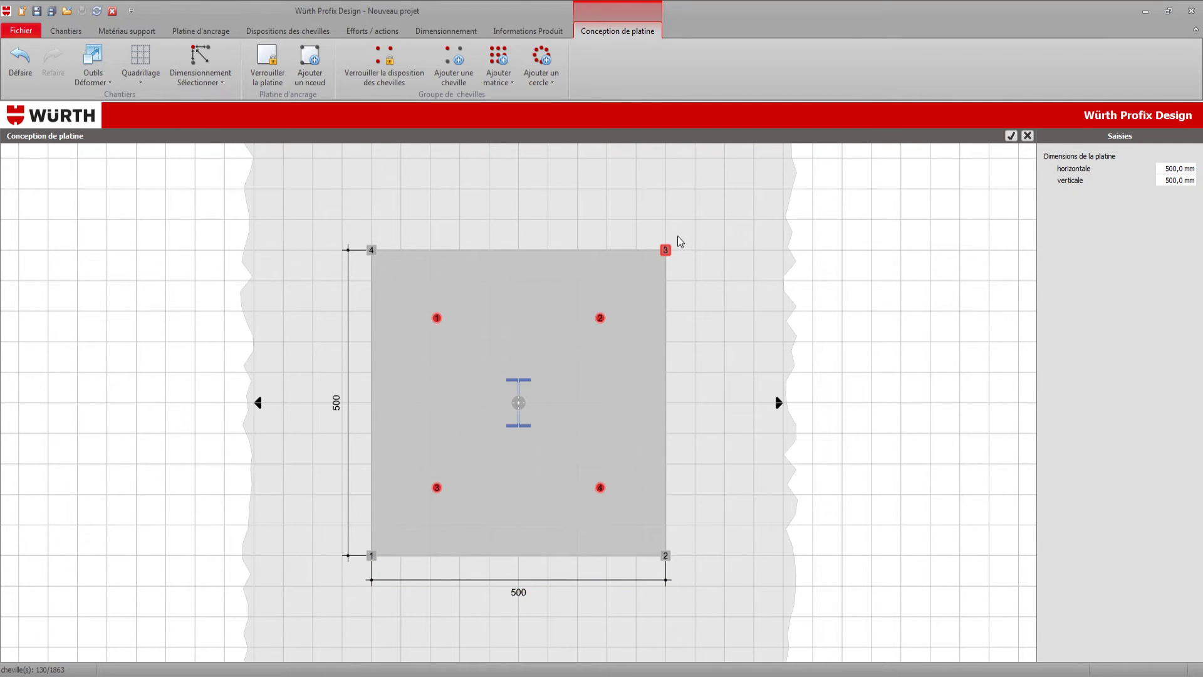
{"action": "left_click_drag", "start_coordinate": [675, 257], "coordinate": [640, 207]}
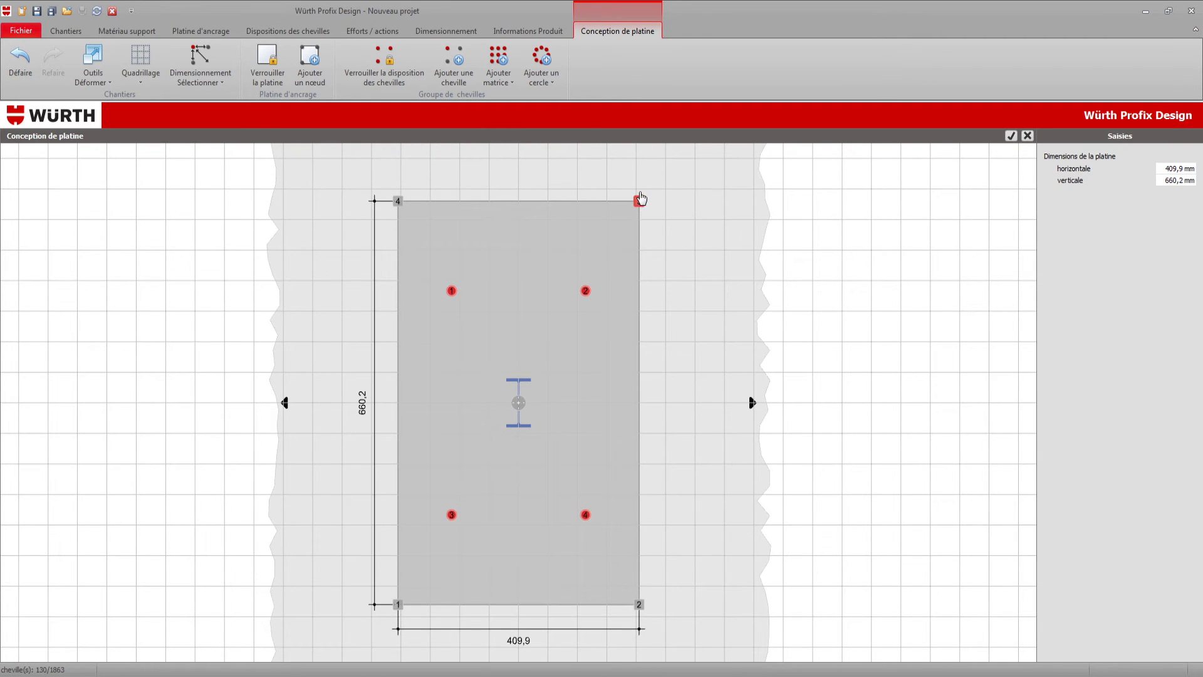
Rotate the plate clockwise by node 3 to about 32° with the Rotation tool, and undo the plate changes
{"action": "left_click", "coordinate": [93, 80]}
{"action": "left_click", "coordinate": [99, 144]}
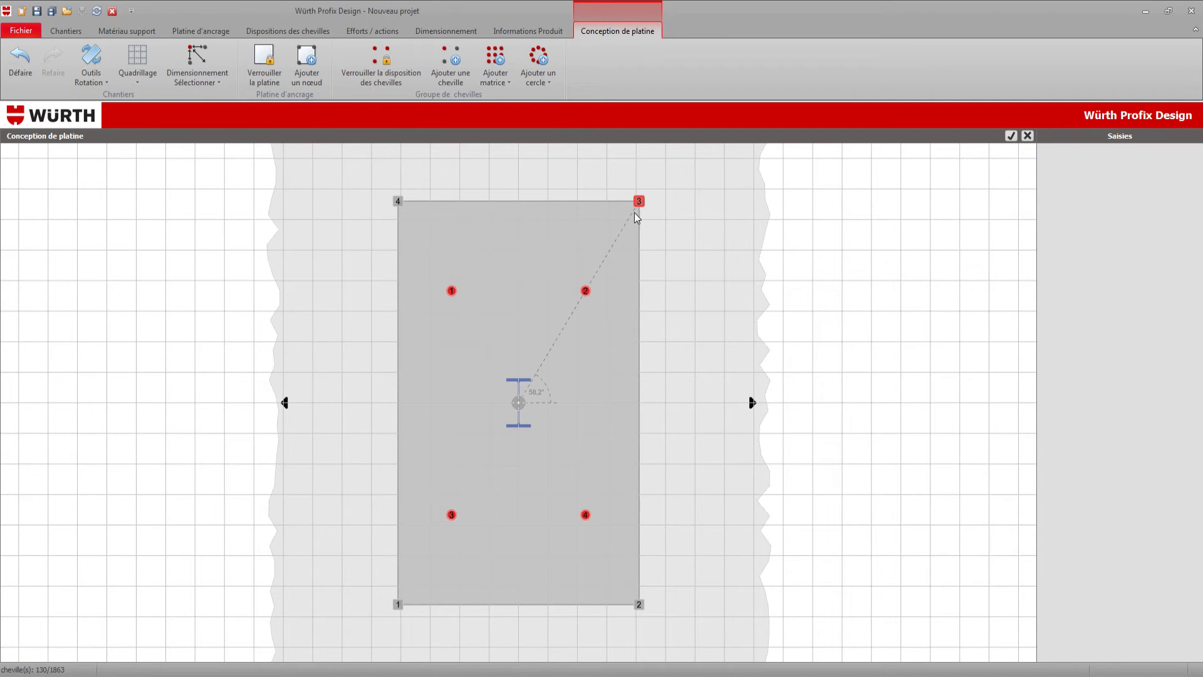
{"action": "left_click_drag", "start_coordinate": [642, 206], "coordinate": [694, 296]}
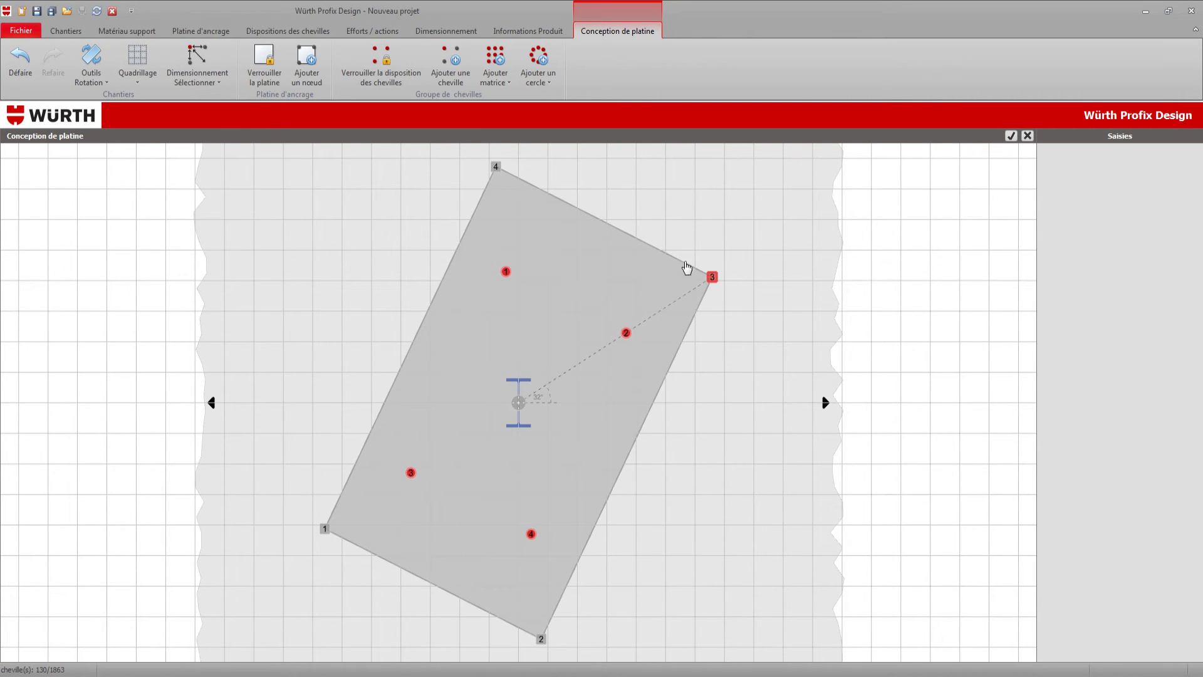
{"action": "left_click", "coordinate": [21, 59]}
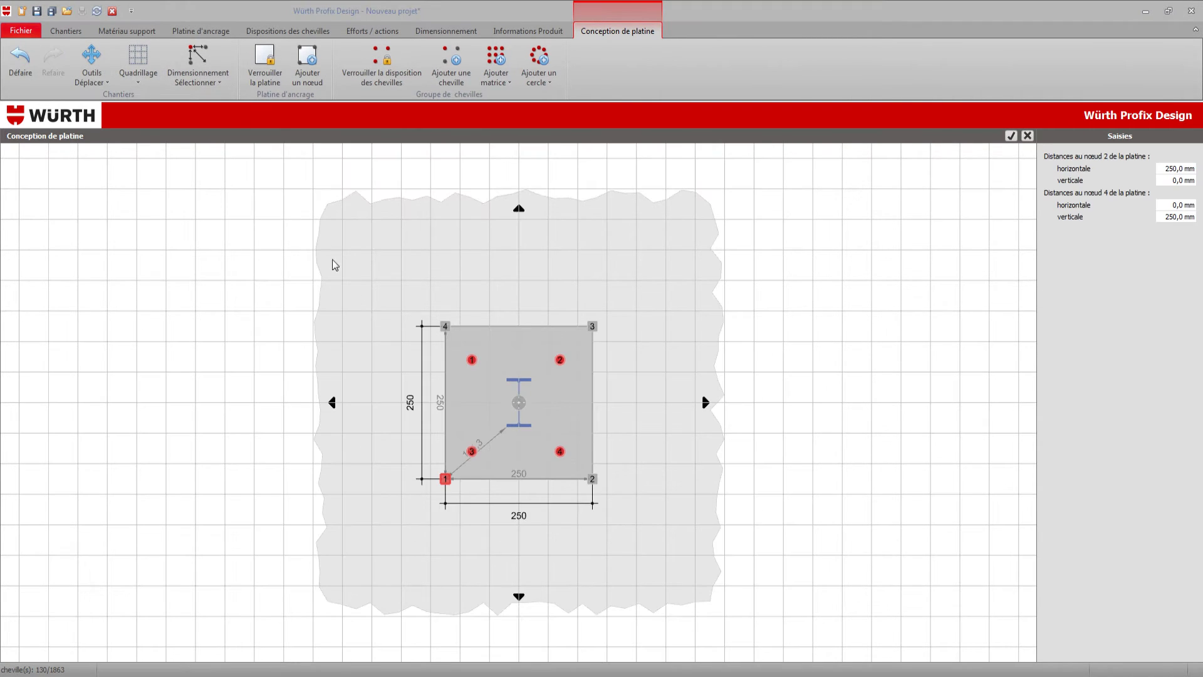
Keep the grid displayed, turn on alignment to the grid, and set the grid spacing to 10 mm
{"action": "left_click", "coordinate": [139, 79]}
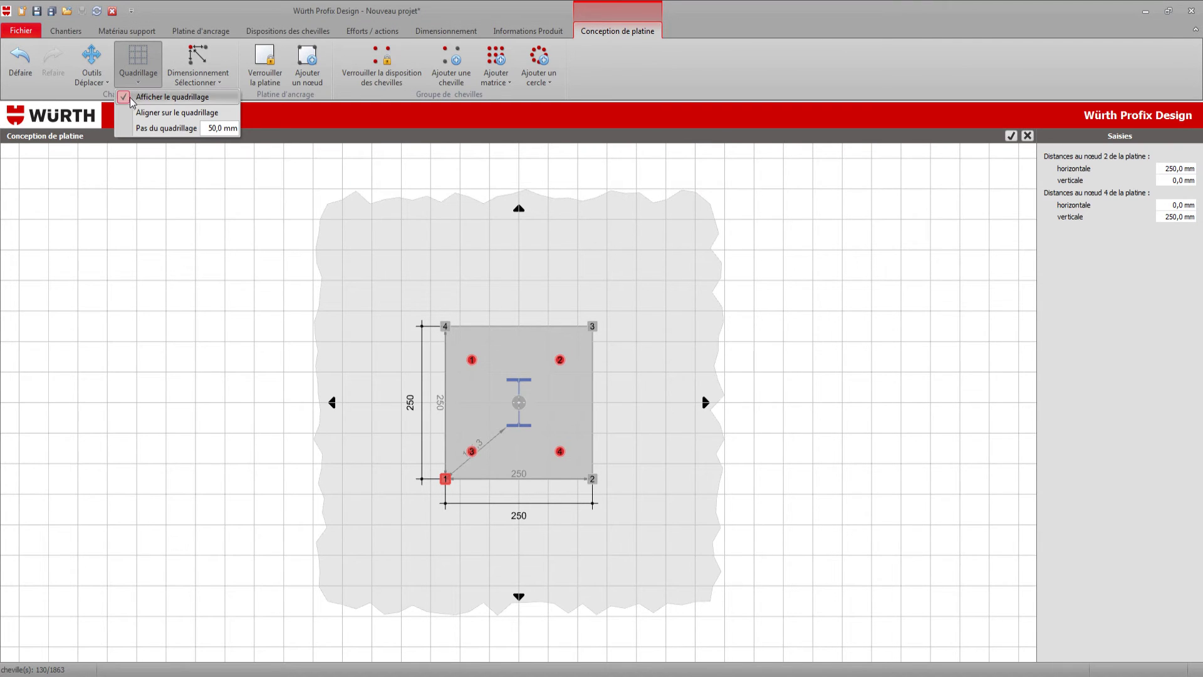
{"action": "left_click", "coordinate": [128, 100]}
{"action": "left_click", "coordinate": [128, 100]}
{"action": "left_click", "coordinate": [218, 130]}
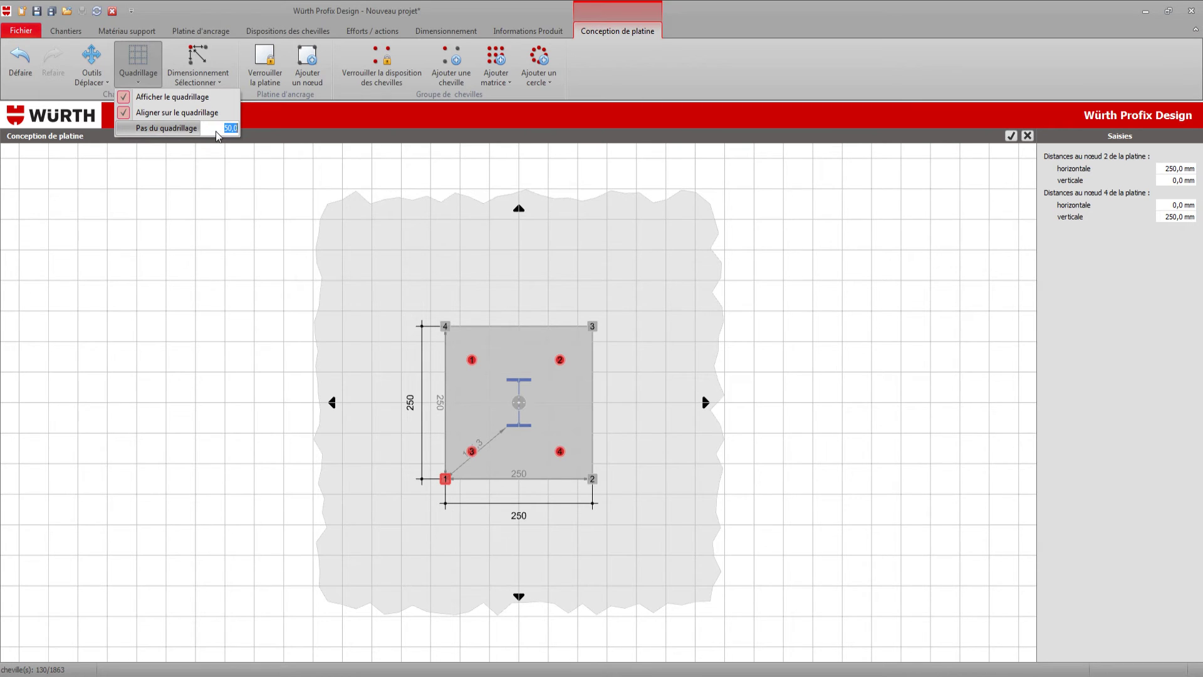
{"action": "type", "text": "10"}
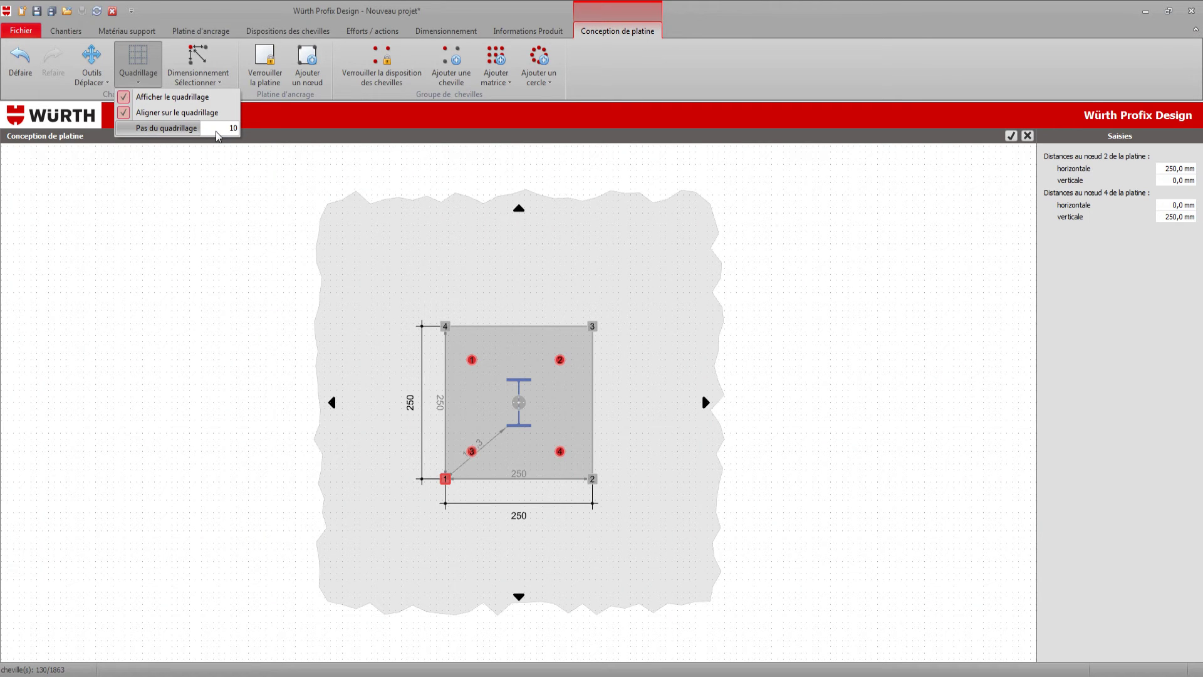
{"action": "key", "text": "Return"}
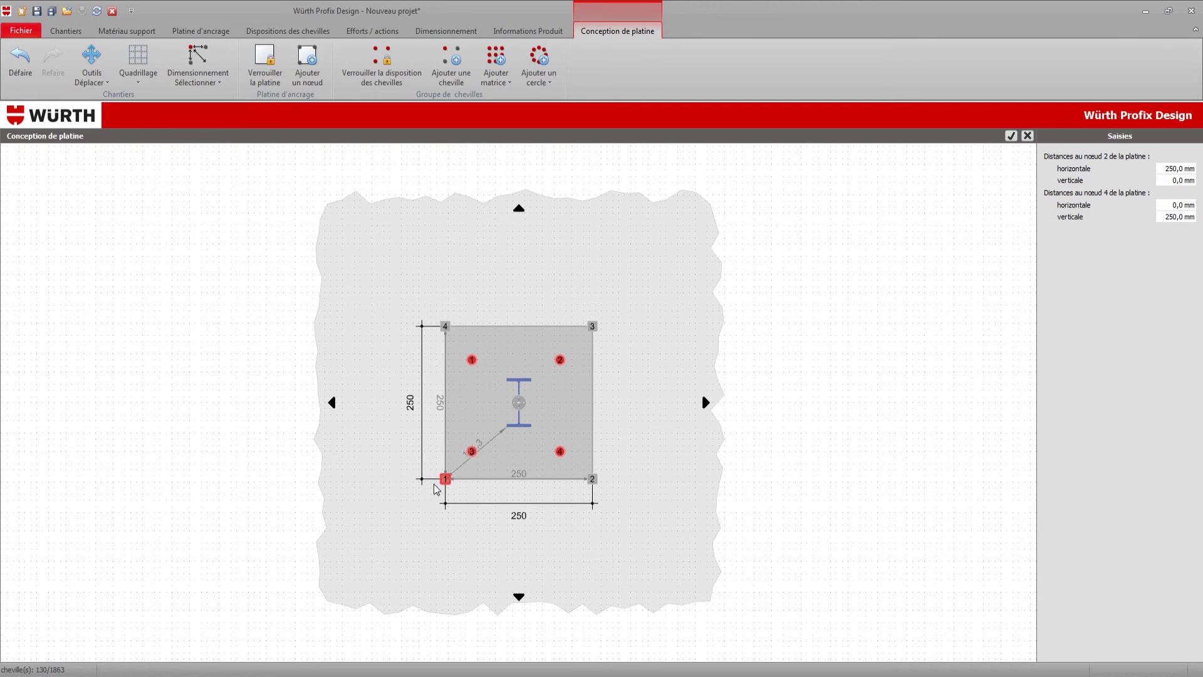
Move lower nodes 1 and 2 outward and down to form a trapezoidal plate 325 mm high with a 400 mm base
{"action": "left_click_drag", "start_coordinate": [445, 479], "coordinate": [402, 525]}
{"action": "left_click_drag", "start_coordinate": [593, 480], "coordinate": [637, 531]}
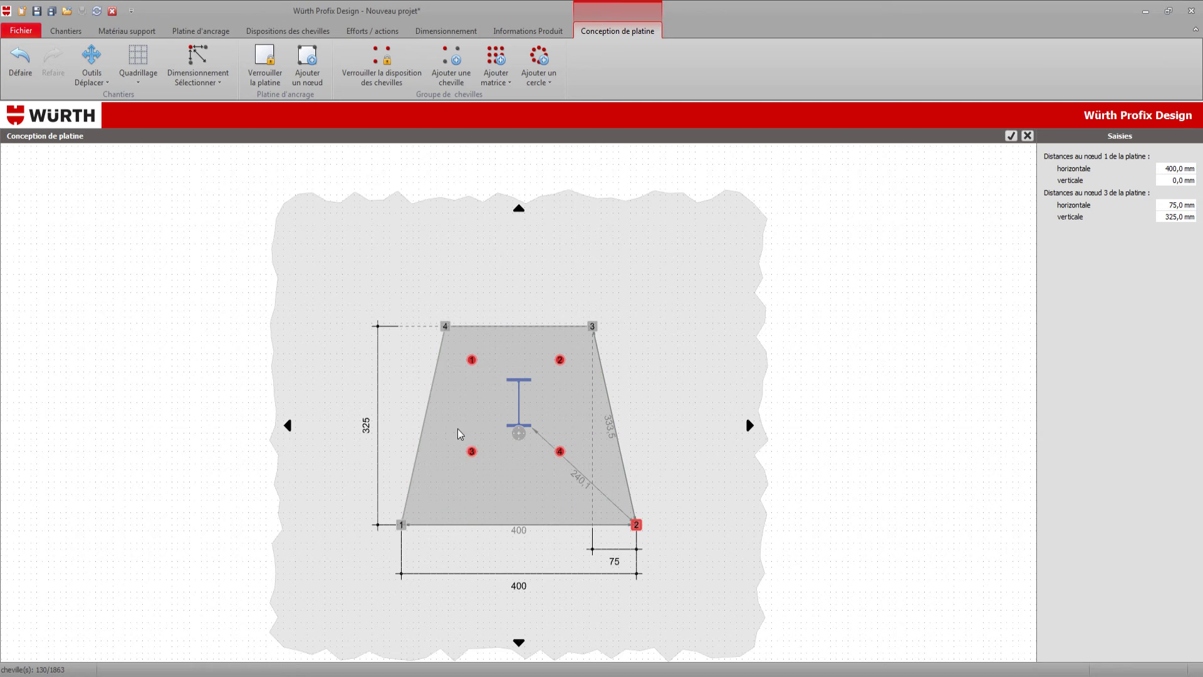
Move anchors 3 and 4 down and outward so they sit 220 mm below anchors 1 and 2 and 240 mm apart
{"action": "left_click_drag", "start_coordinate": [457, 427], "coordinate": [603, 497]}
{"action": "left_click_drag", "start_coordinate": [563, 455], "coordinate": [592, 503]}
{"action": "left_click", "coordinate": [655, 518]}
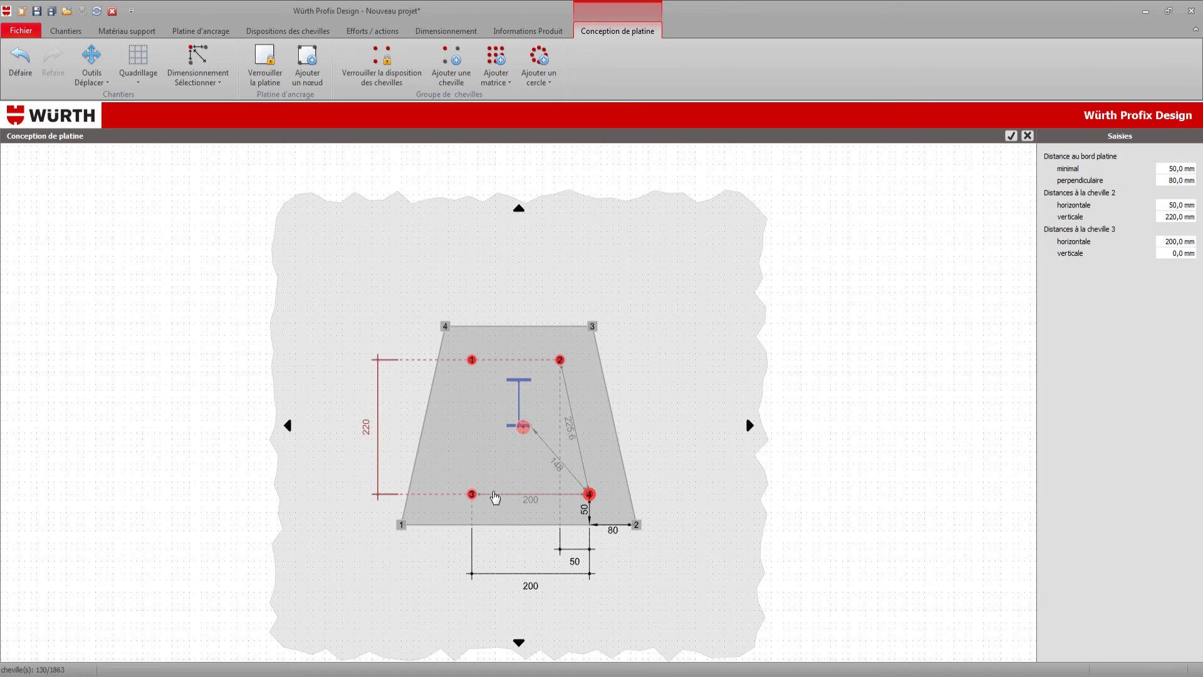
{"action": "left_click_drag", "start_coordinate": [472, 495], "coordinate": [449, 499]}
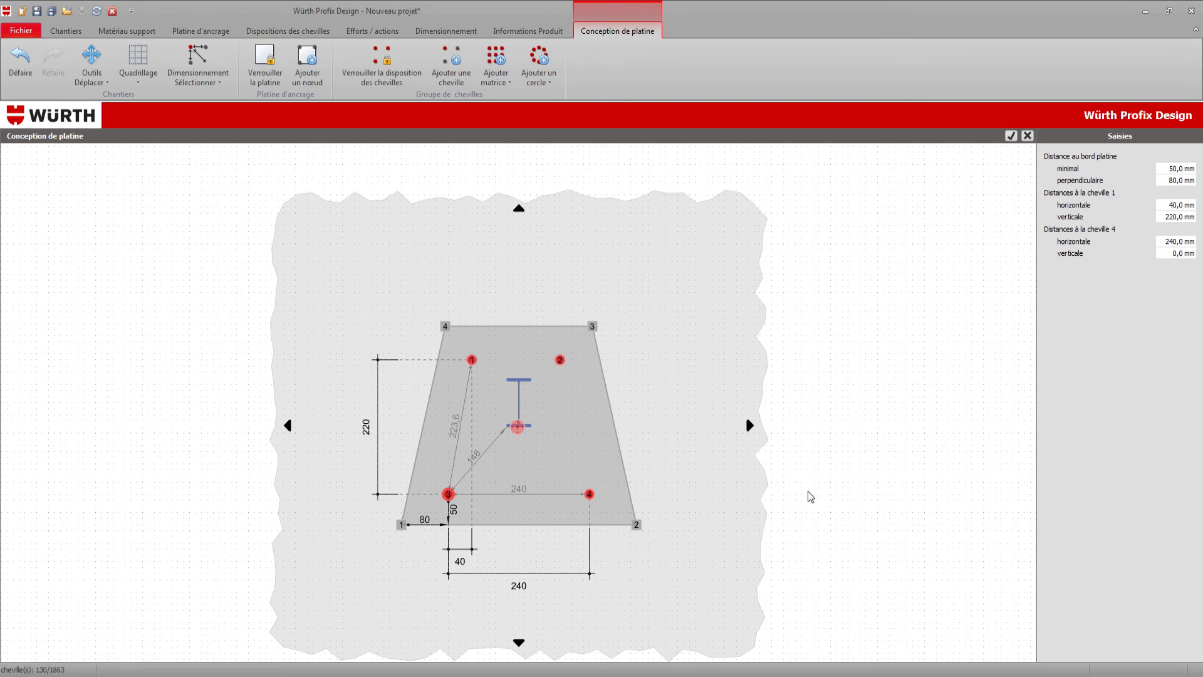
{"action": "left_click", "coordinate": [830, 494]}
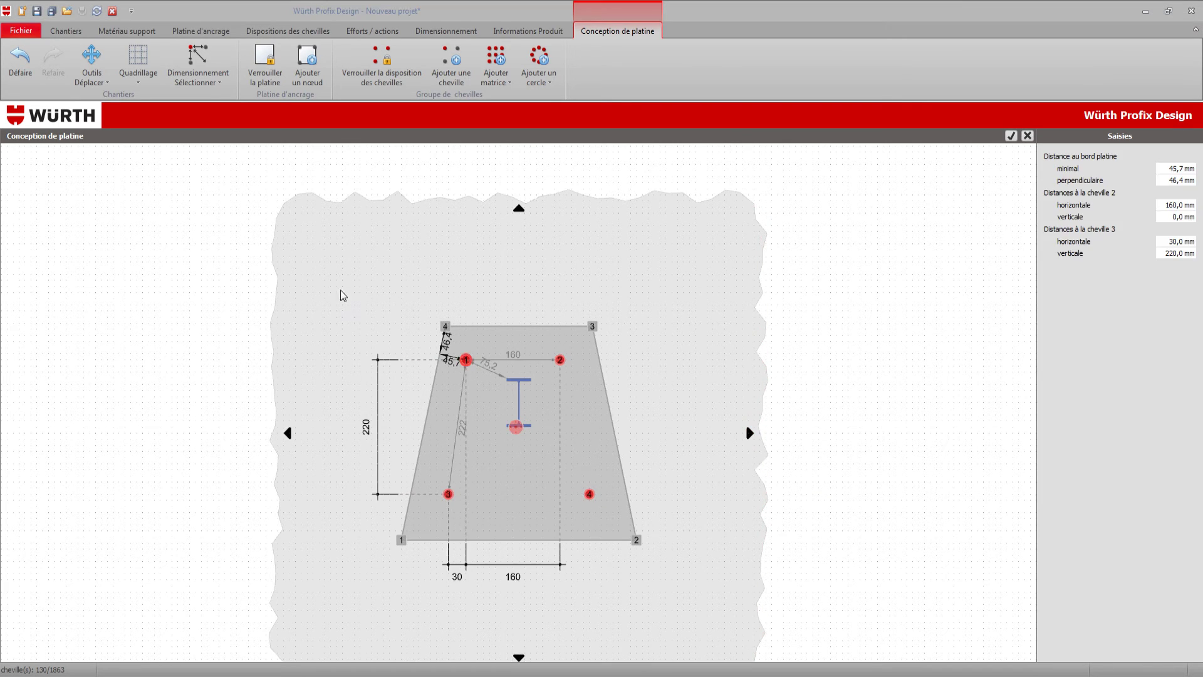
Show the dimensions of the anchor plate and of the anchor group, and return to dimensioning only the selection
{"action": "left_click", "coordinate": [211, 88]}
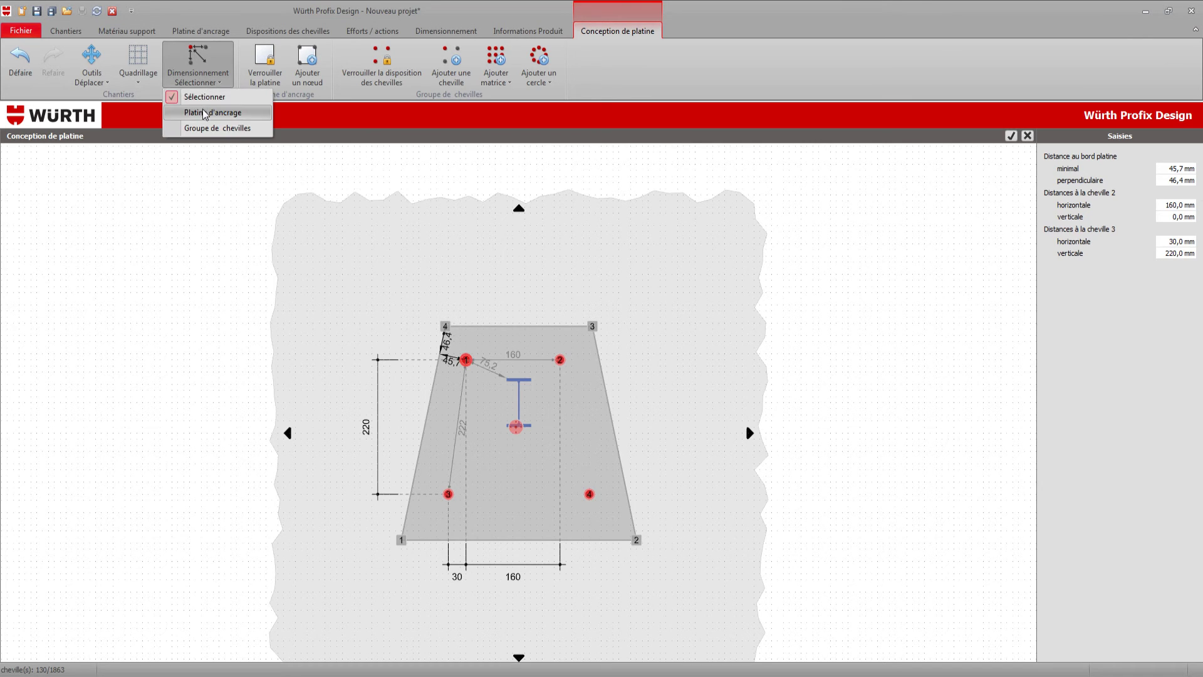
{"action": "left_click", "coordinate": [203, 114]}
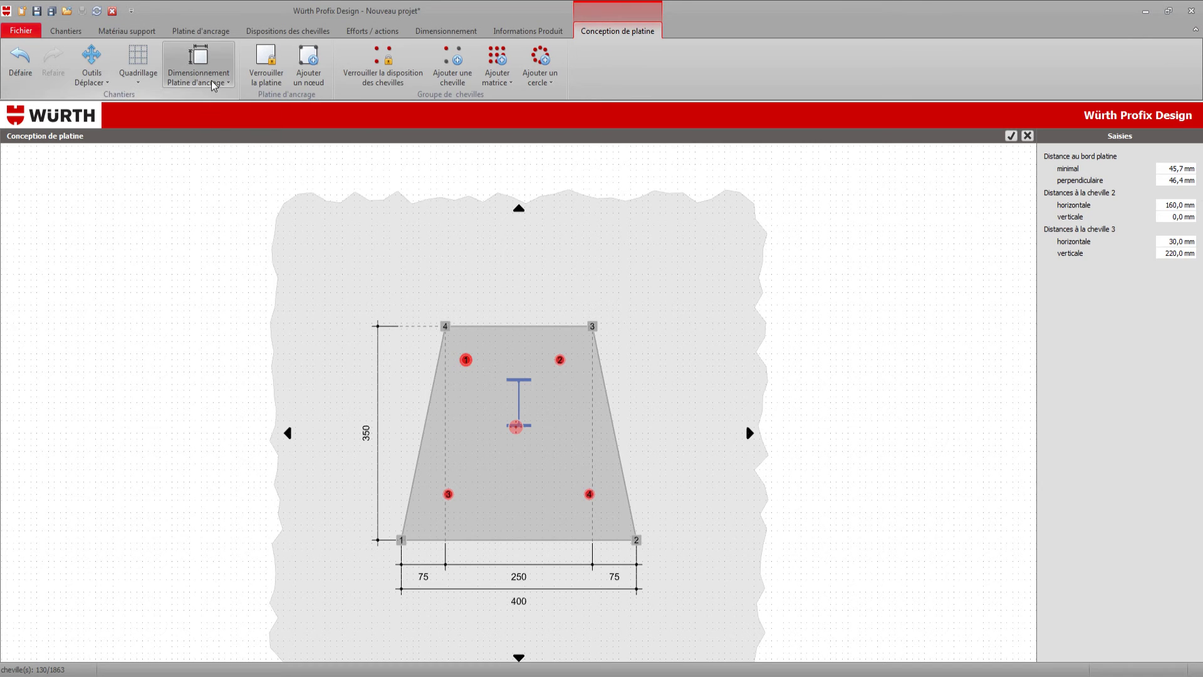
{"action": "left_click", "coordinate": [212, 84]}
{"action": "left_click", "coordinate": [207, 130]}
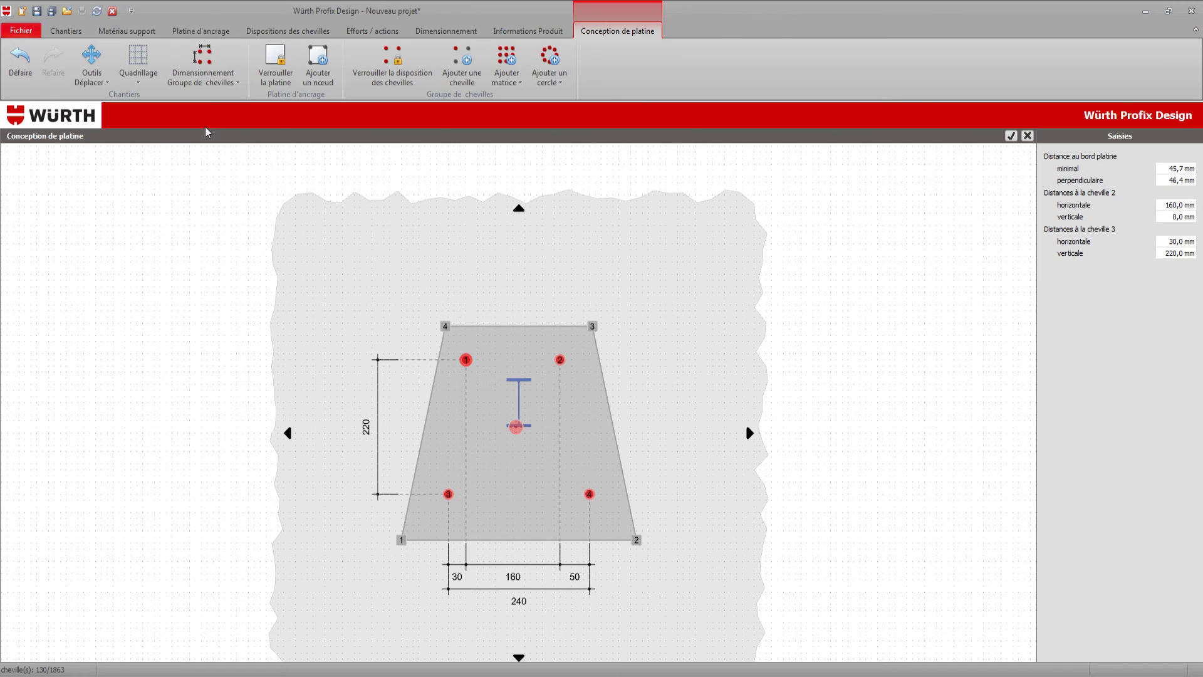
{"action": "left_click", "coordinate": [207, 82]}
{"action": "left_click", "coordinate": [213, 97]}
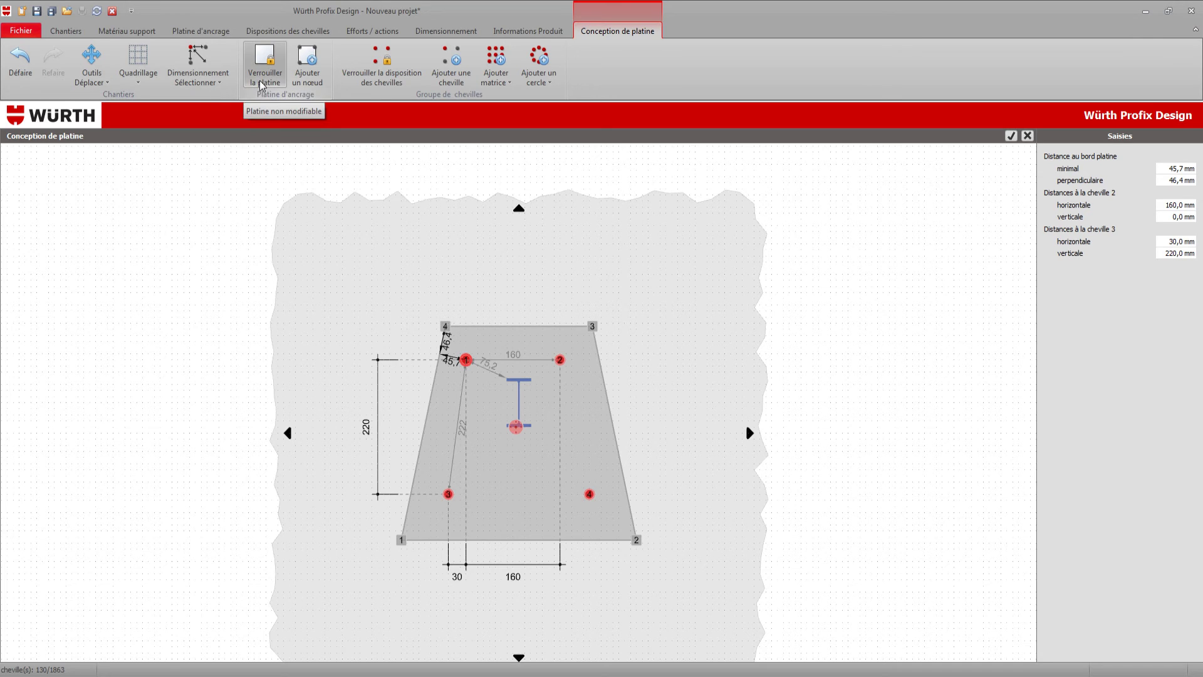
Add one plate node above the middle of the upper edge and another below the middle of the base to form a six-sided plate
{"action": "left_click", "coordinate": [305, 74]}
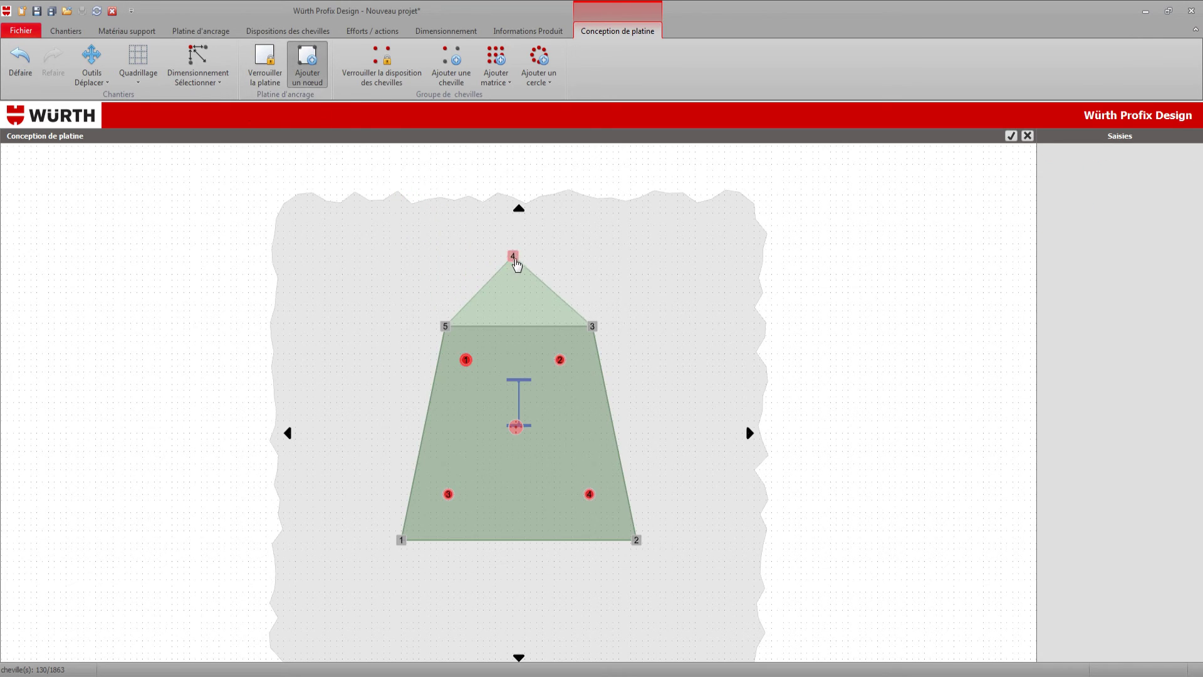
{"action": "left_click", "coordinate": [521, 264]}
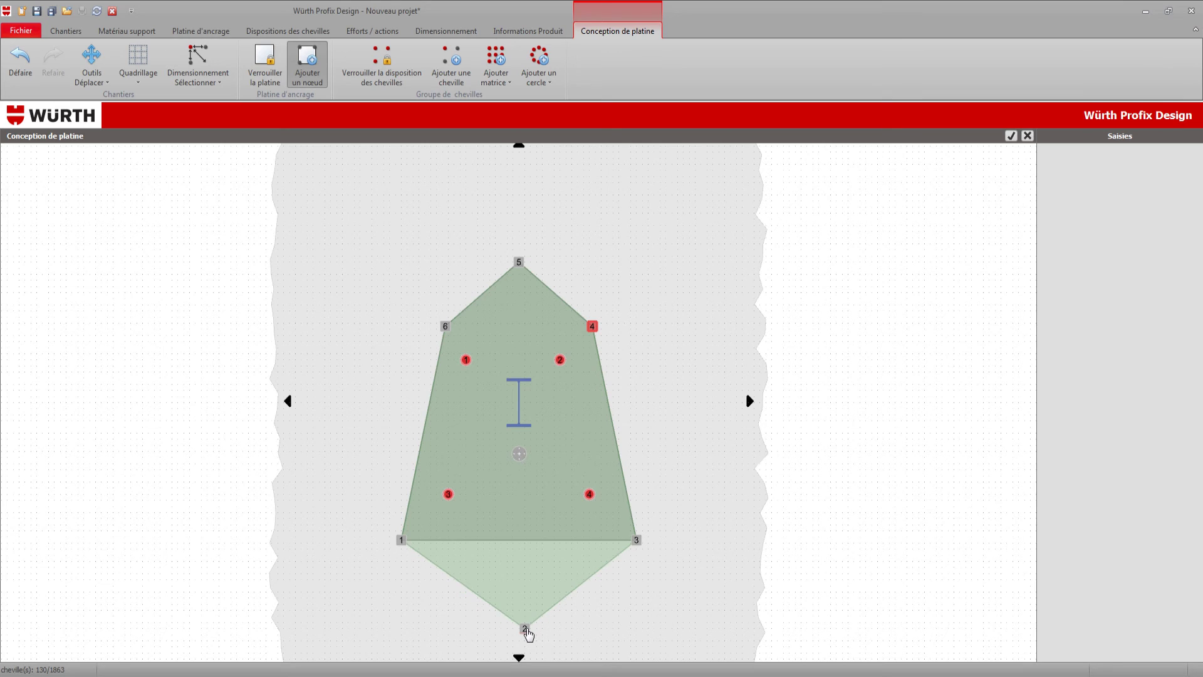
{"action": "left_click", "coordinate": [527, 630]}
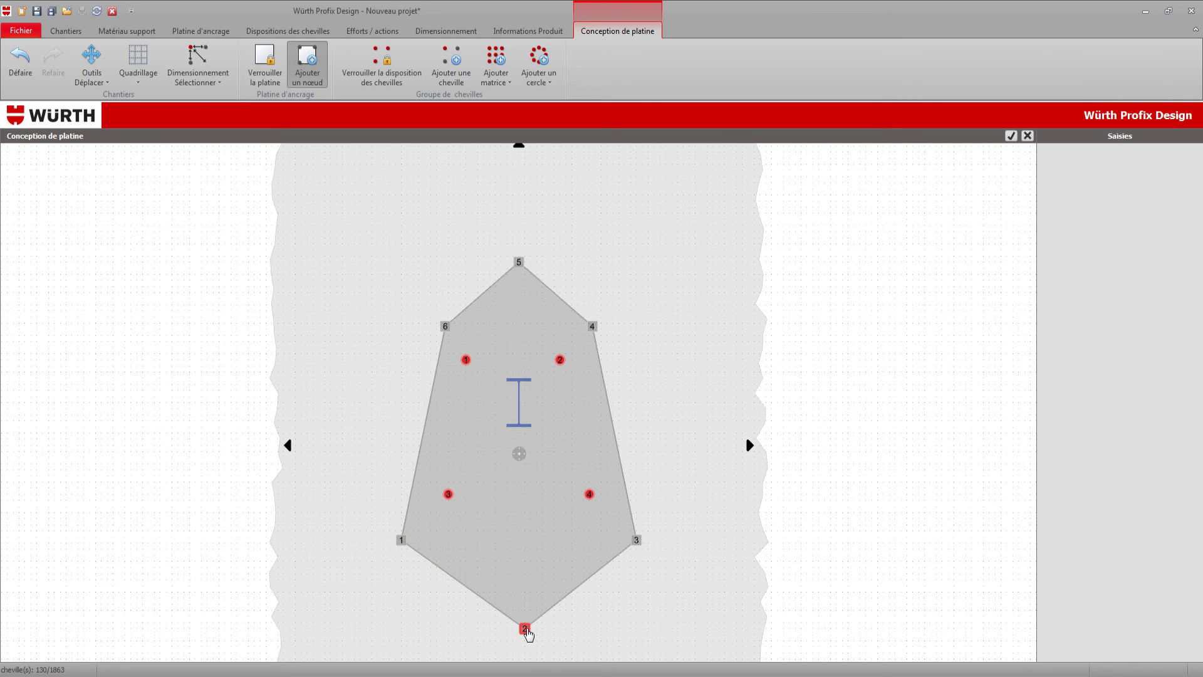
Lock the plate against changes and add a fifth anchor centred below anchors 3 and 4, above the plate's lowest node
{"action": "left_click", "coordinate": [263, 70]}
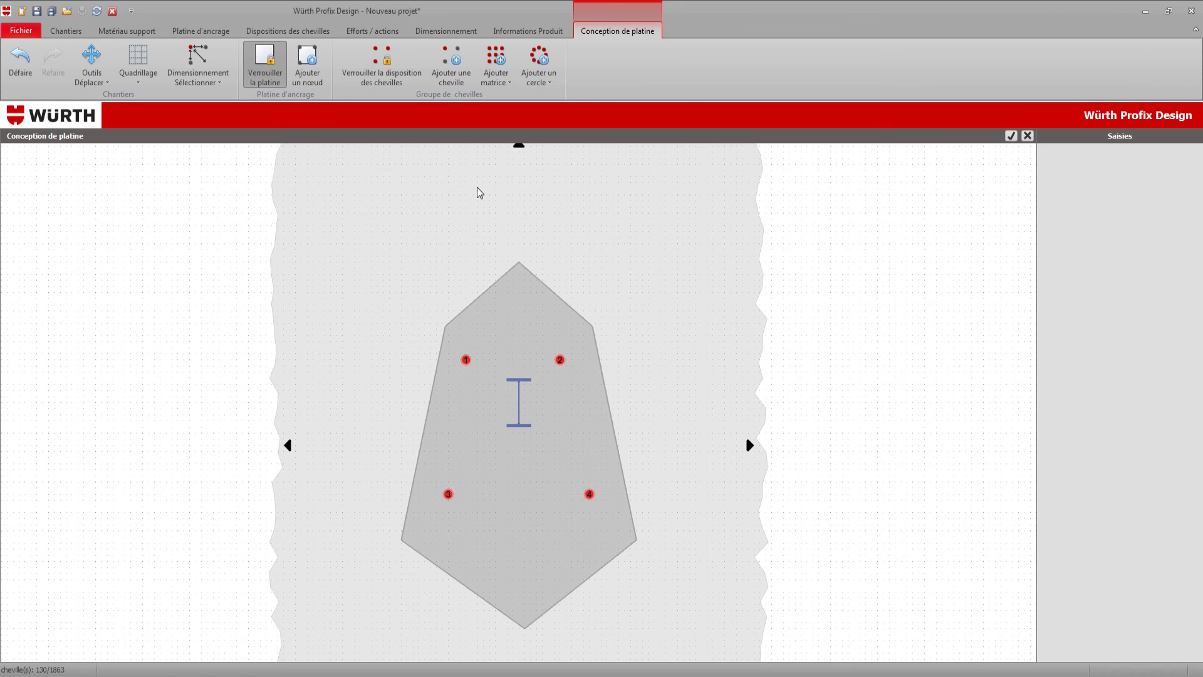
{"action": "left_click", "coordinate": [451, 61]}
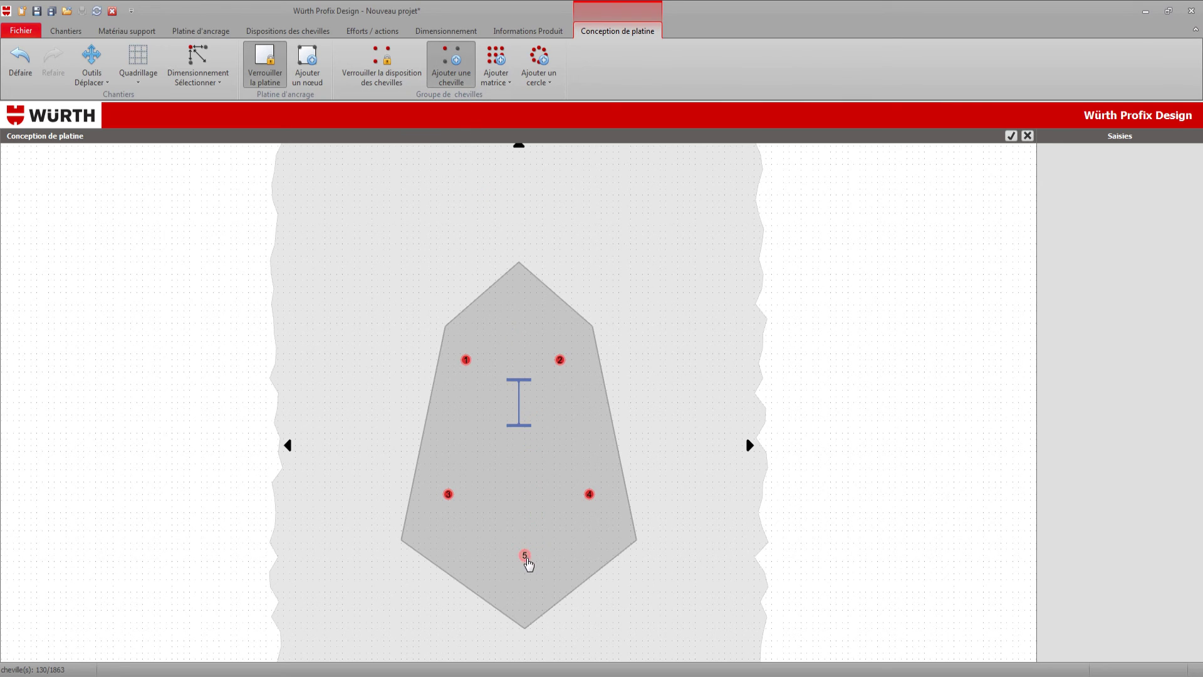
{"action": "left_click", "coordinate": [526, 562]}
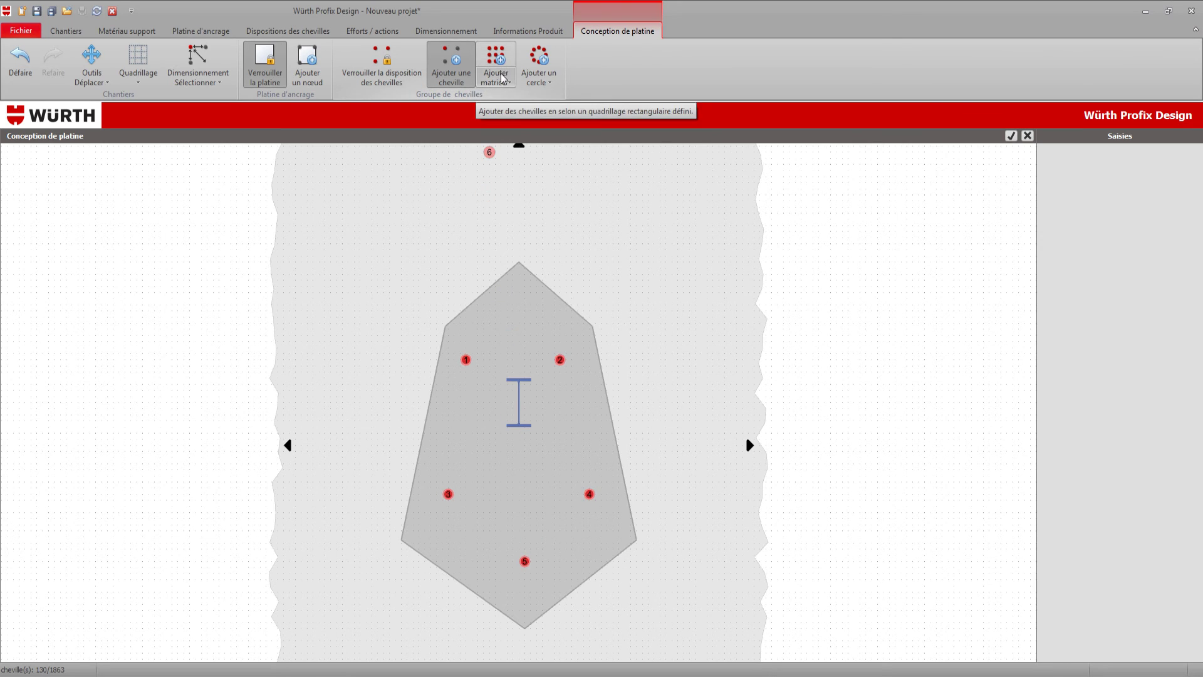
Show the options for adding anchors as a rectangular matrix and in a circle, and validate the plate design
{"action": "left_click", "coordinate": [503, 64]}
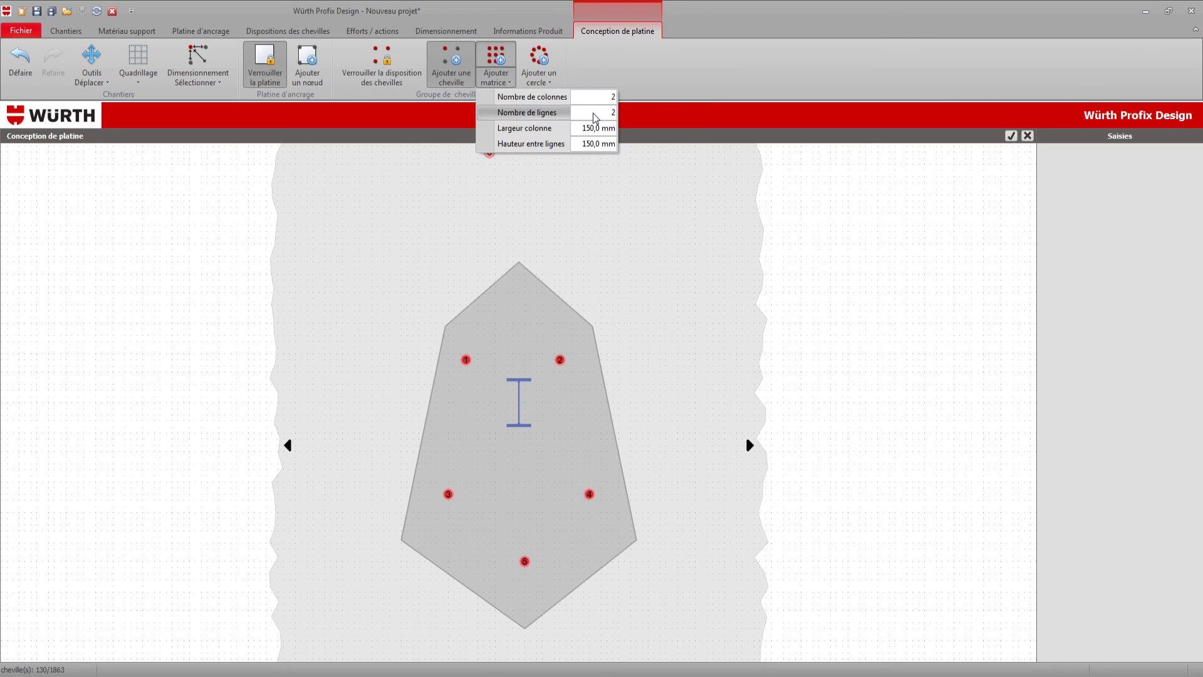
{"action": "left_click", "coordinate": [553, 58]}
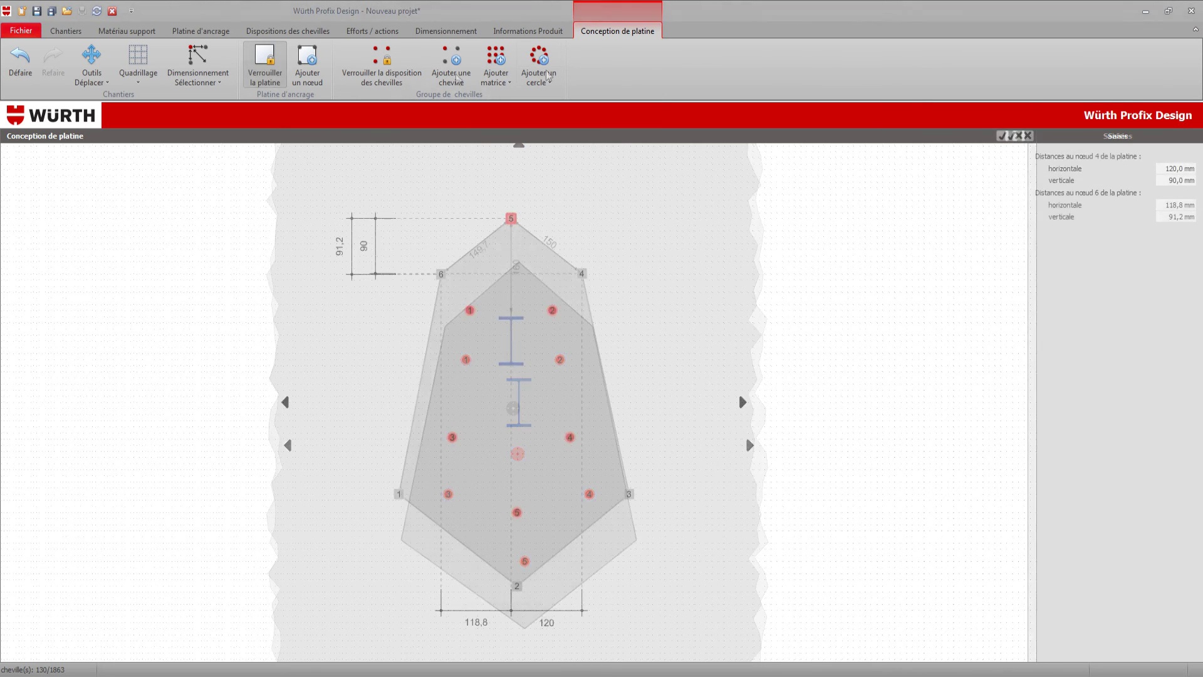
{"action": "left_click", "coordinate": [1002, 136]}
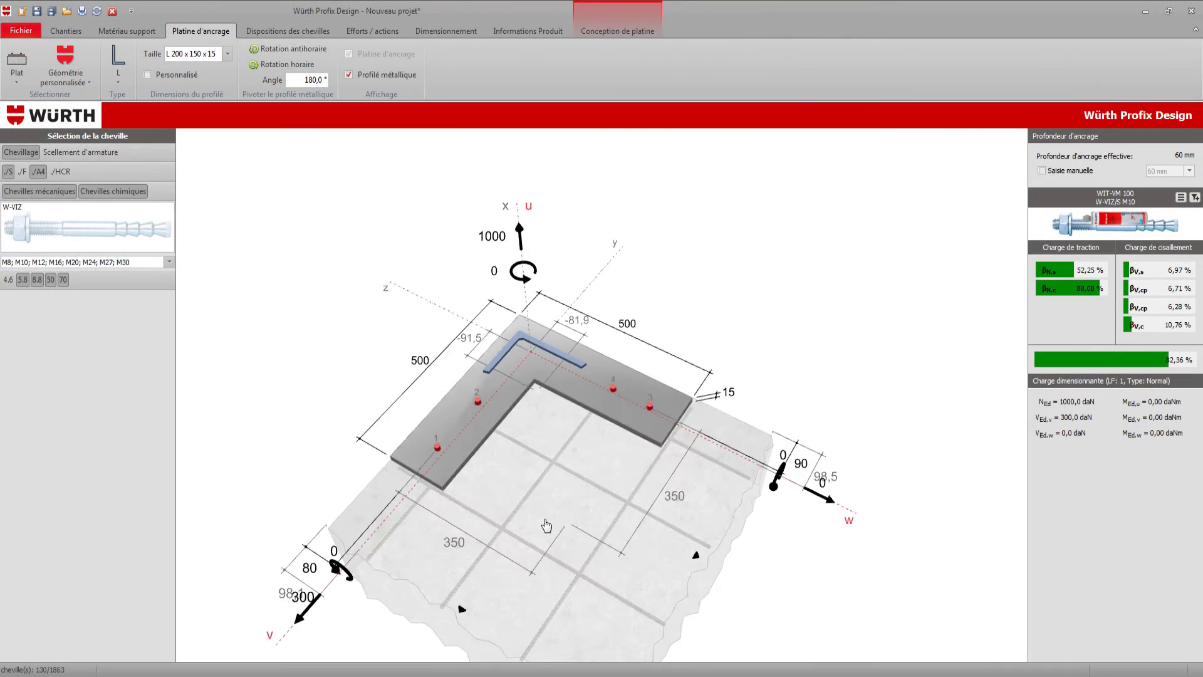
Examine the L-shaped, long rectangular, circular and notched rounded example plates in 3D from different angles
{"action": "left_click_drag", "start_coordinate": [546, 525], "coordinate": [442, 491]}
{"action": "left_click_drag", "start_coordinate": [373, 362], "coordinate": [436, 396]}
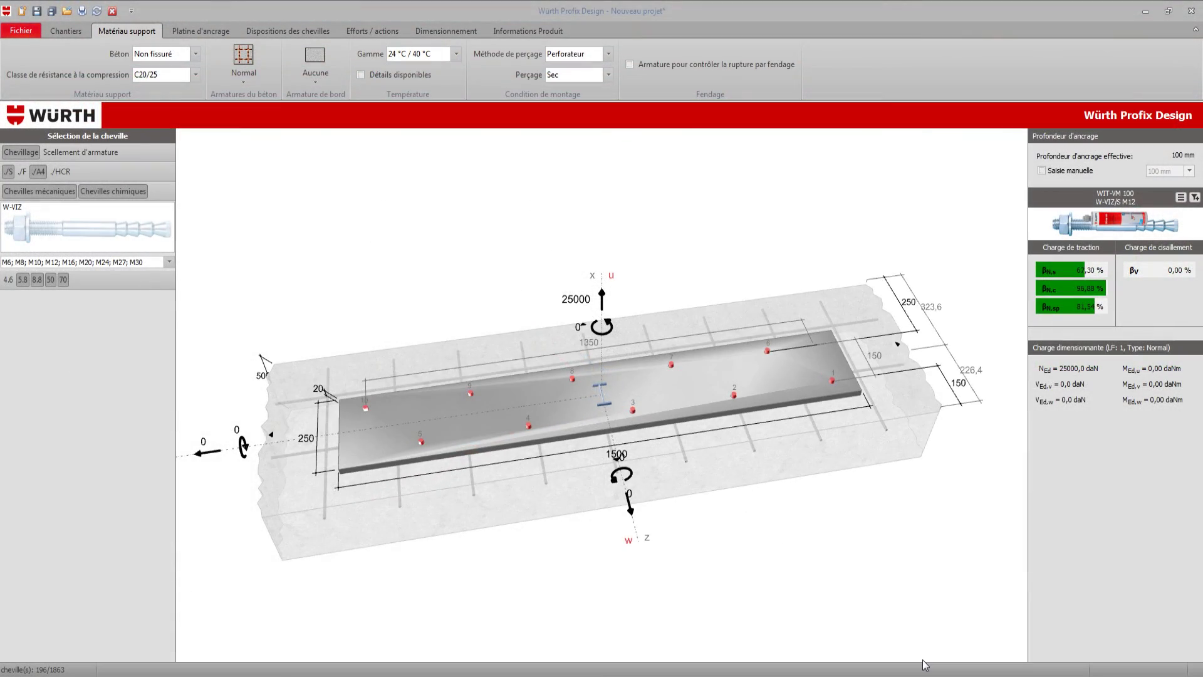
{"action": "left_click_drag", "start_coordinate": [831, 620], "coordinate": [830, 622]}
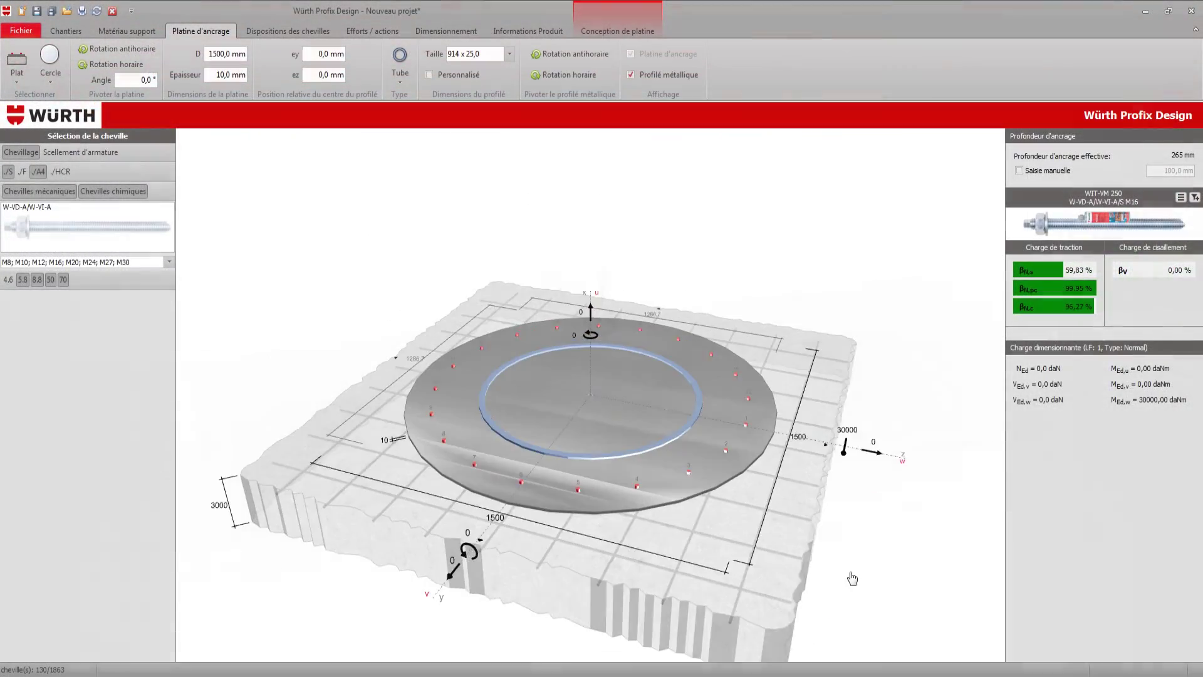
{"action": "left_click_drag", "start_coordinate": [854, 573], "coordinate": [823, 587]}
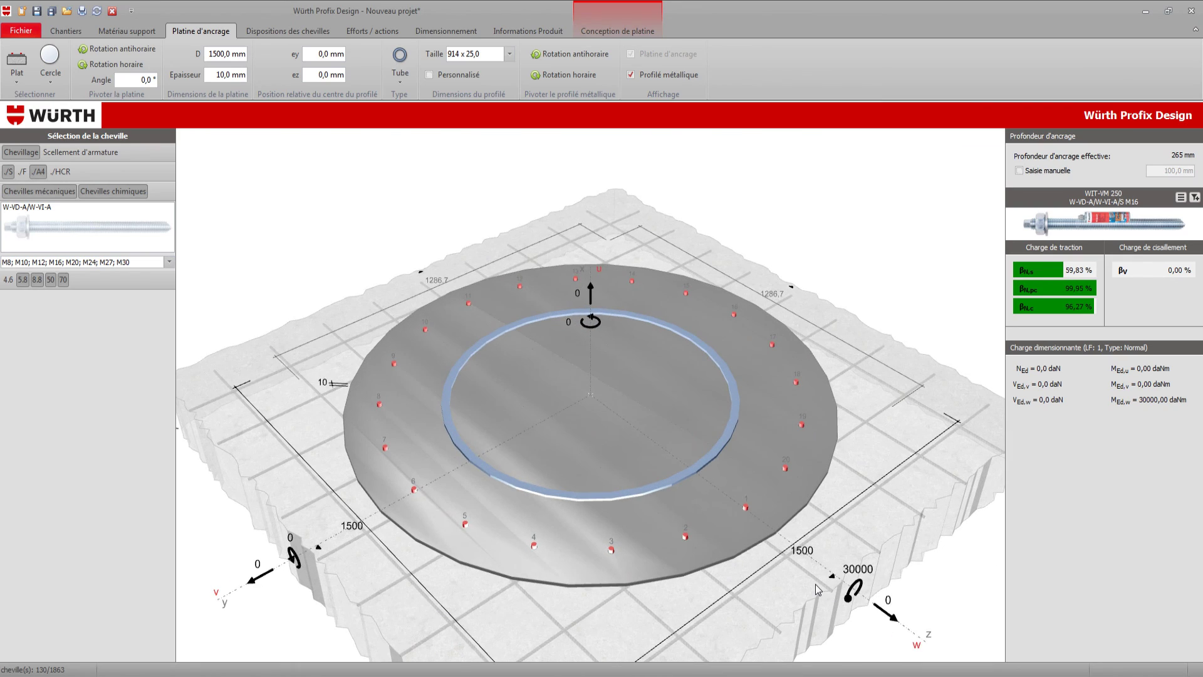
{"action": "scroll", "coordinate": [815, 585], "scroll_direction": "up", "scroll_amount": 2}
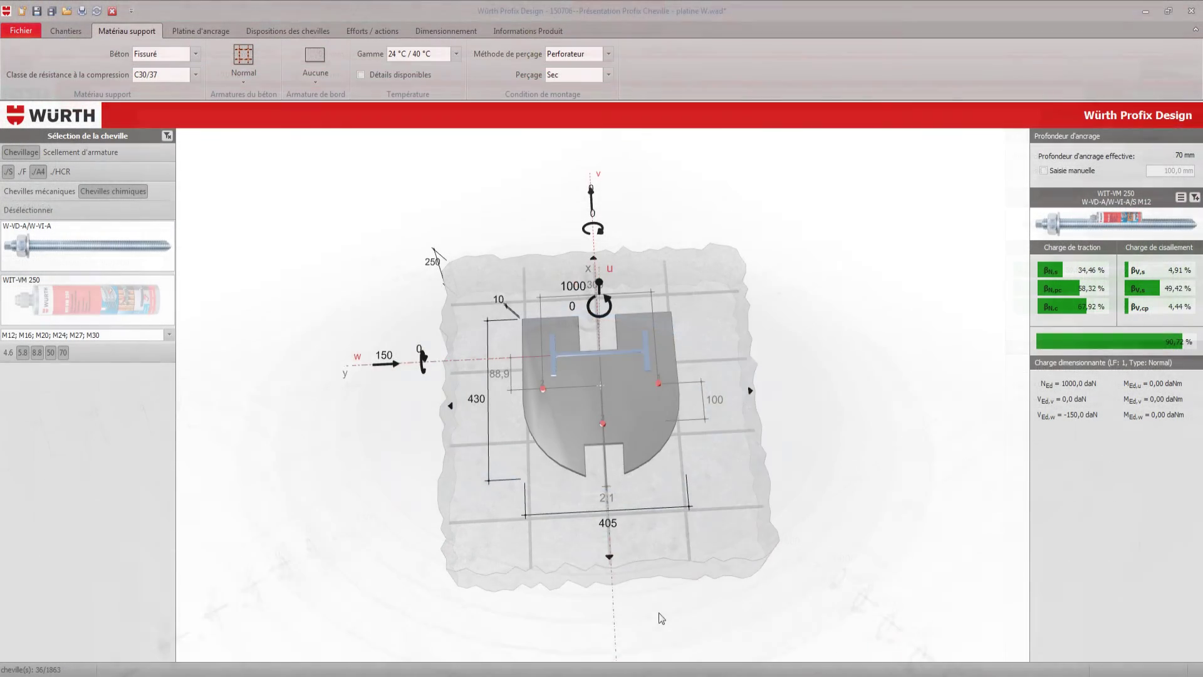
{"action": "left_click_drag", "start_coordinate": [702, 593], "coordinate": [658, 600]}
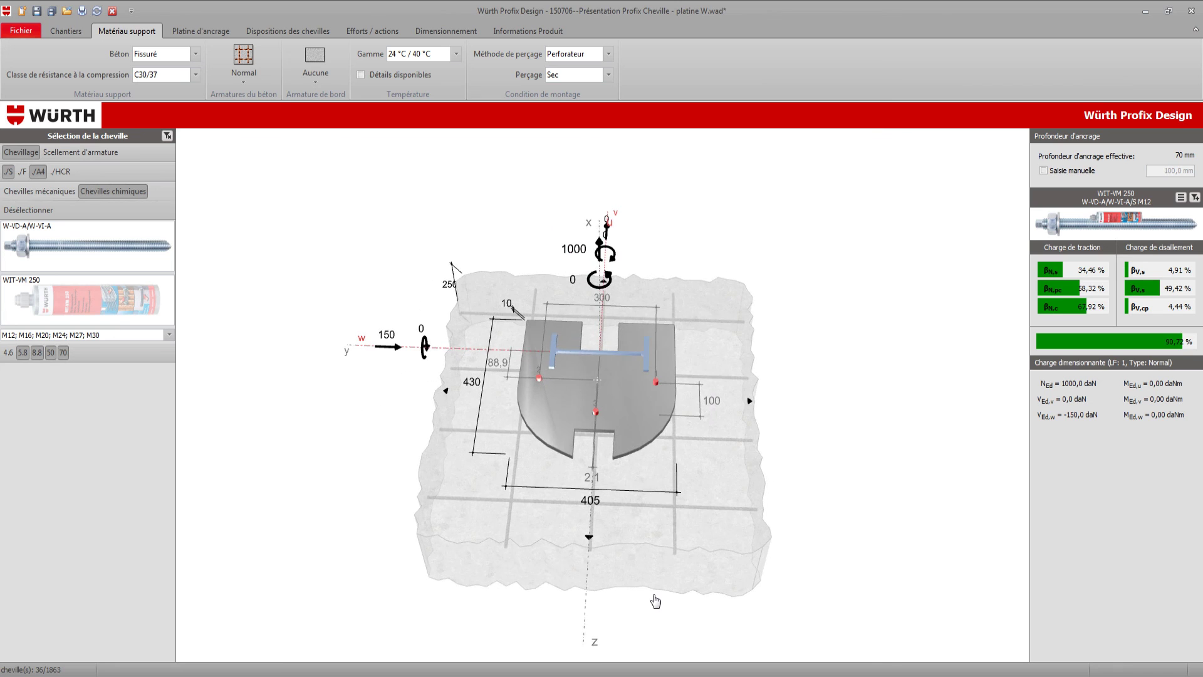